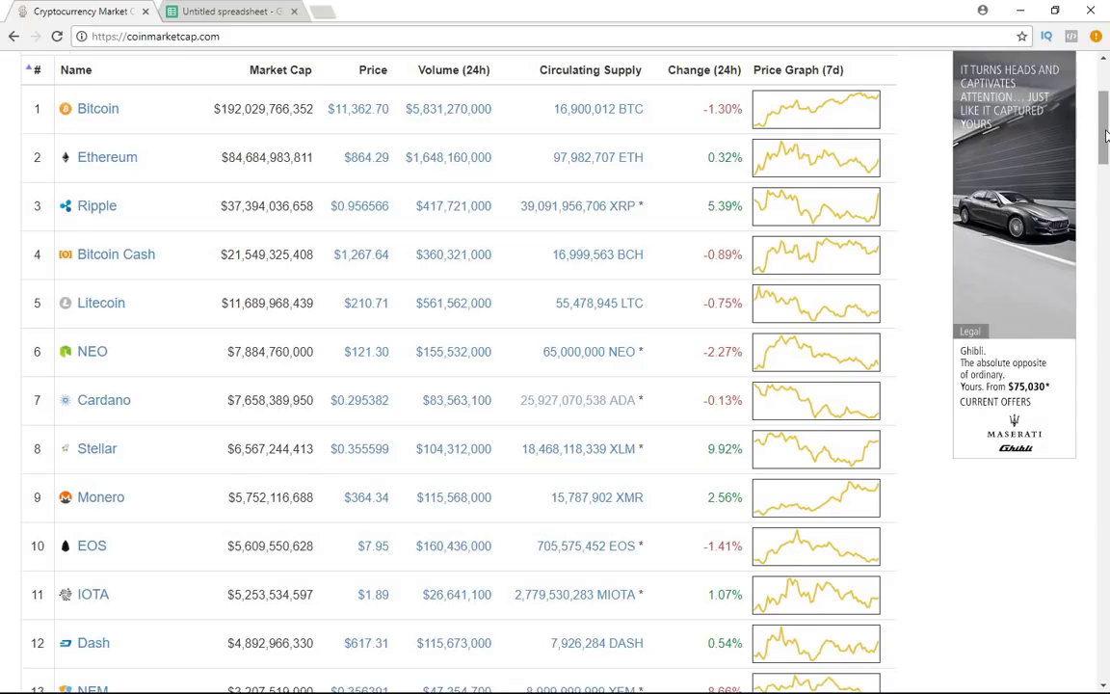
# Look over the CoinMarketCap coin rankings and the available Trending, Trade Volume and Market Cap views
pyautogui.scroll(1, 1106, 135)
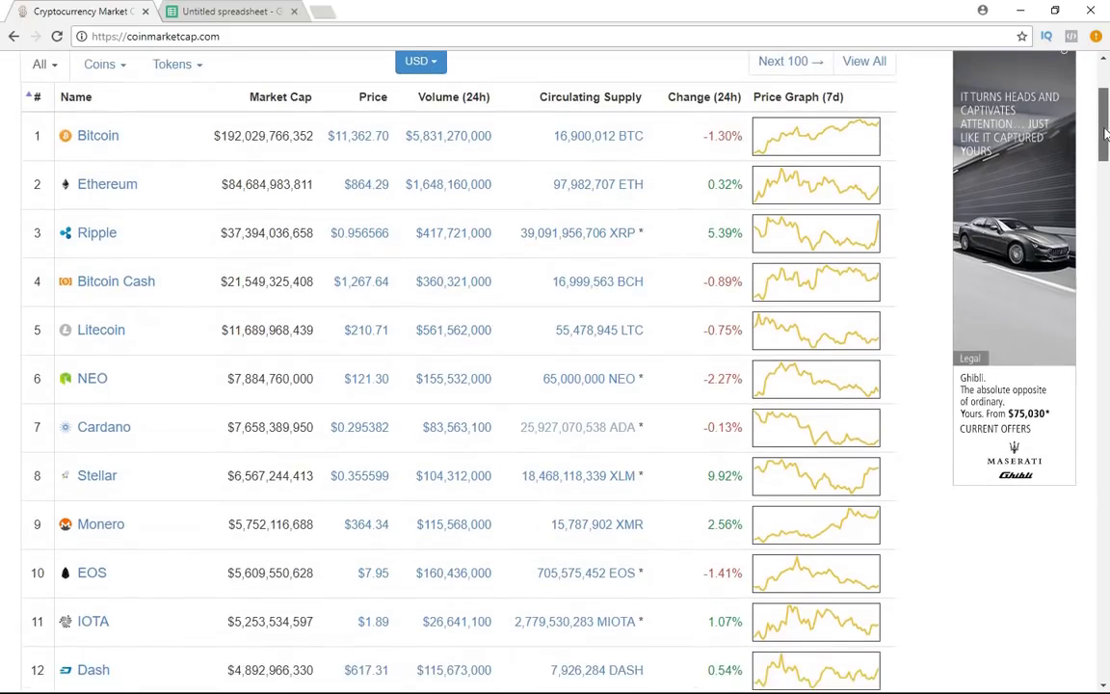
pyautogui.scroll(-1, 1106, 135)
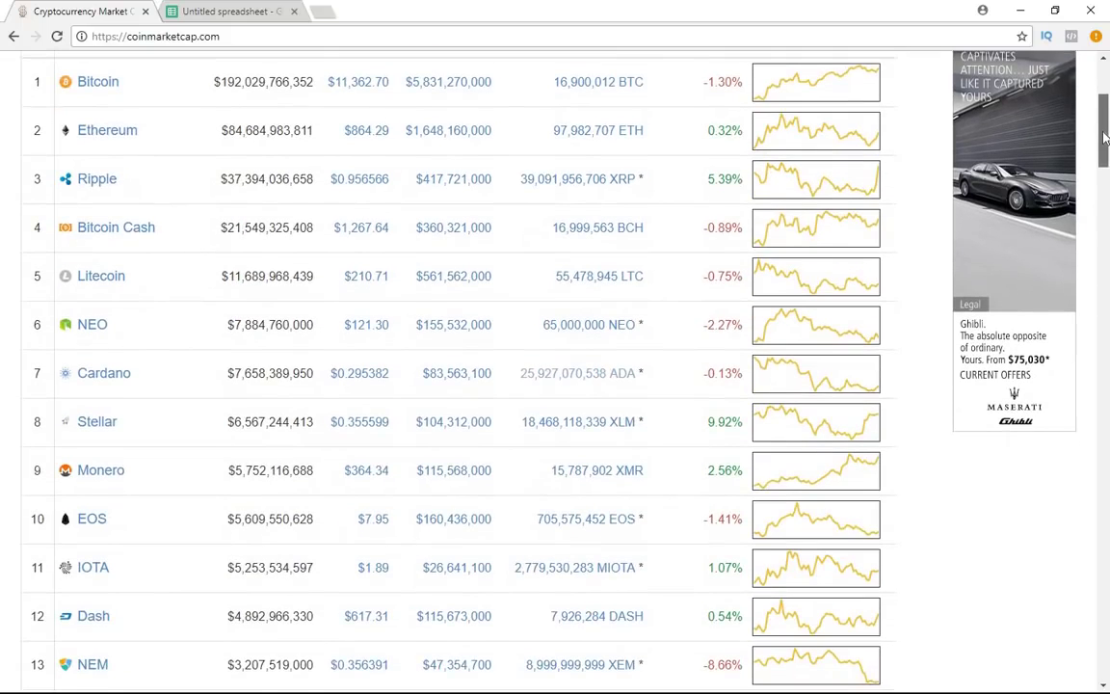
pyautogui.scroll(1, 1106, 135)
pyautogui.scroll(3, 1106, 135)
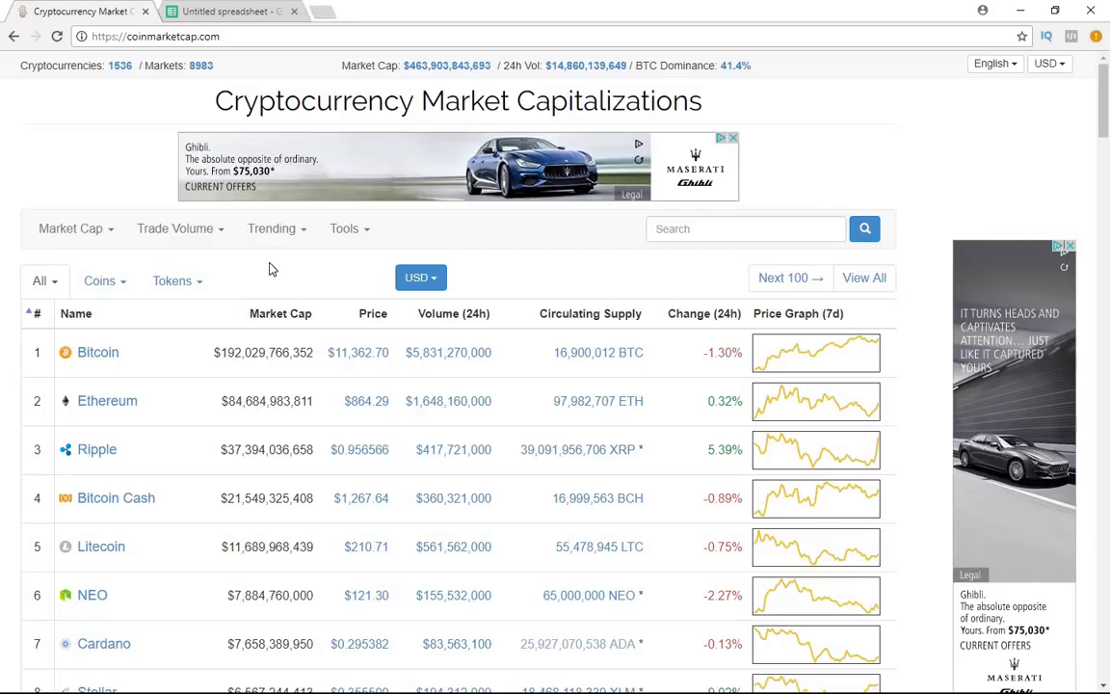
pyautogui.click(272, 230)
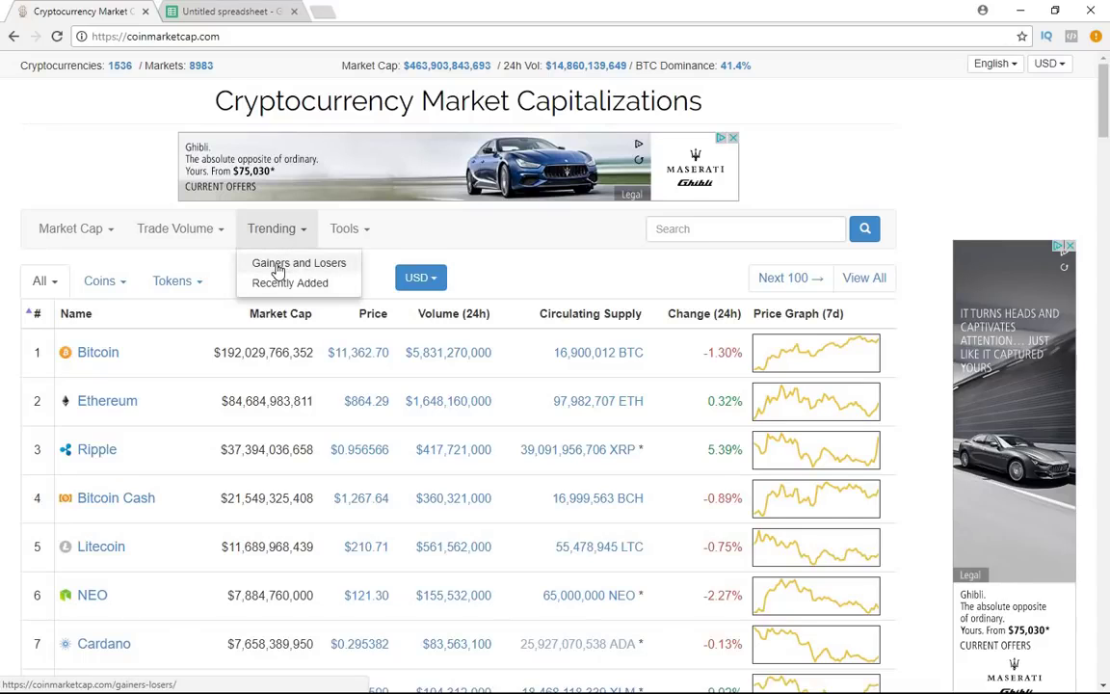
pyautogui.click(191, 235)
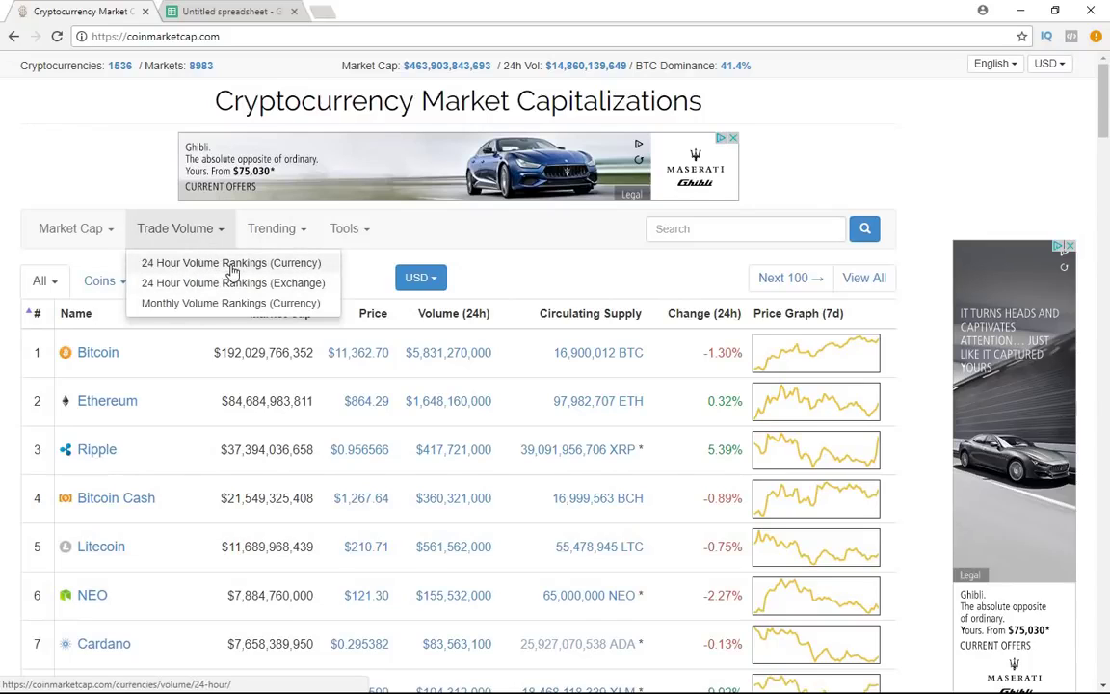
pyautogui.click(81, 232)
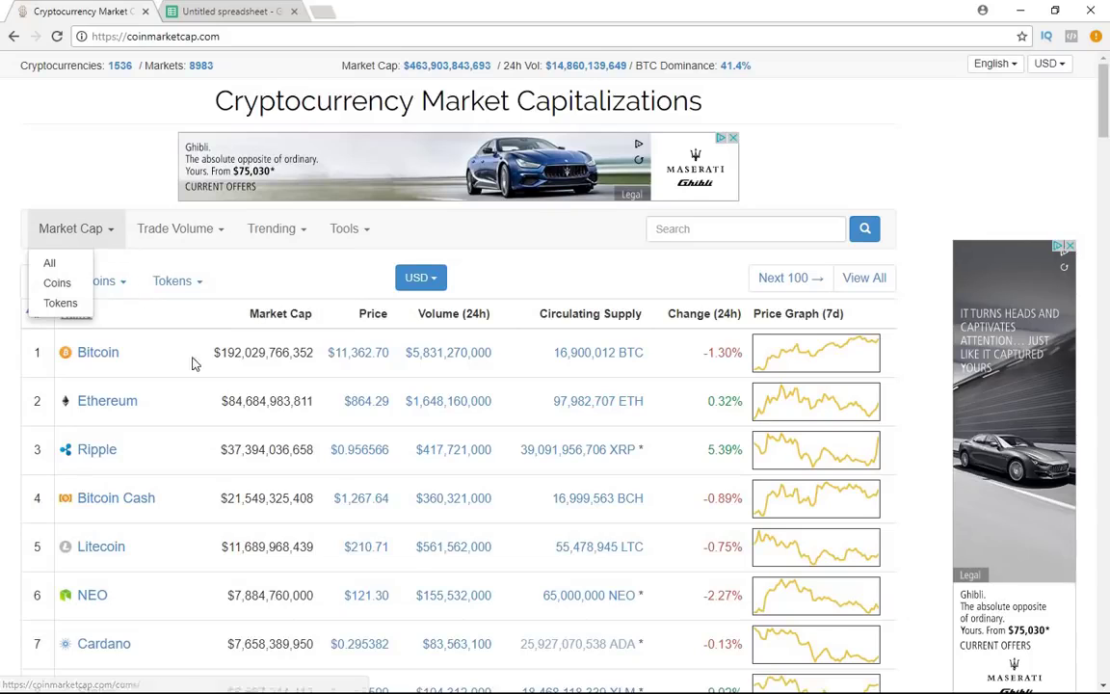
pyautogui.click(241, 280)
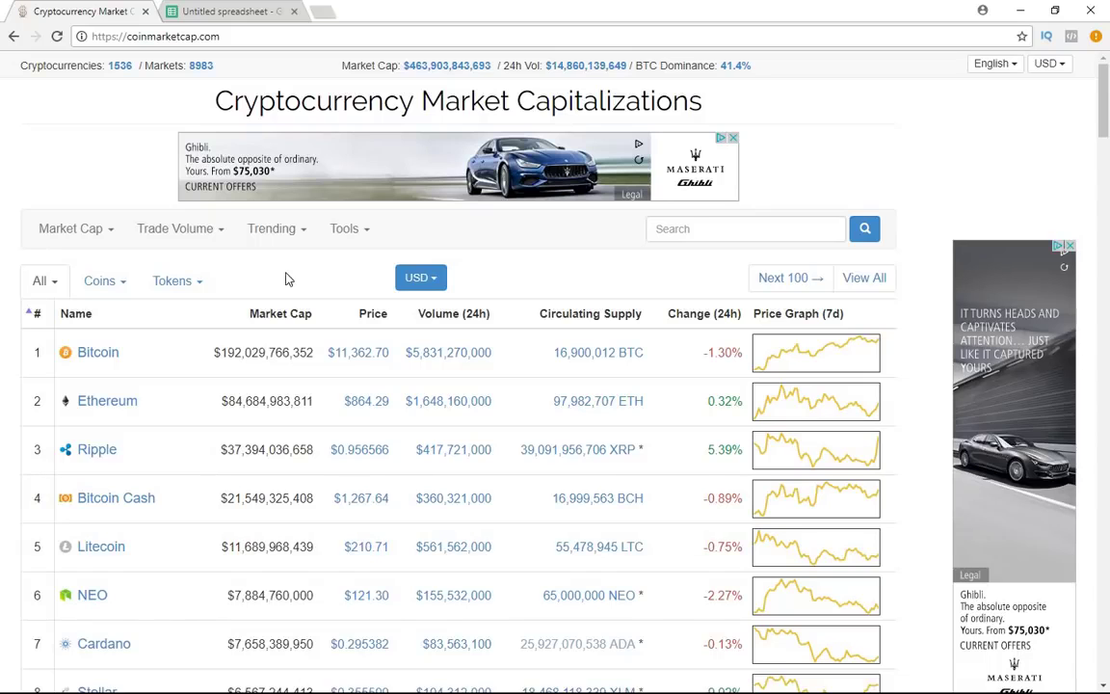
# Switch to the blank Google Sheets spreadsheet and enter 1000 in A1 and the multiplier 1.05 in B1
pyautogui.click(228, 10)
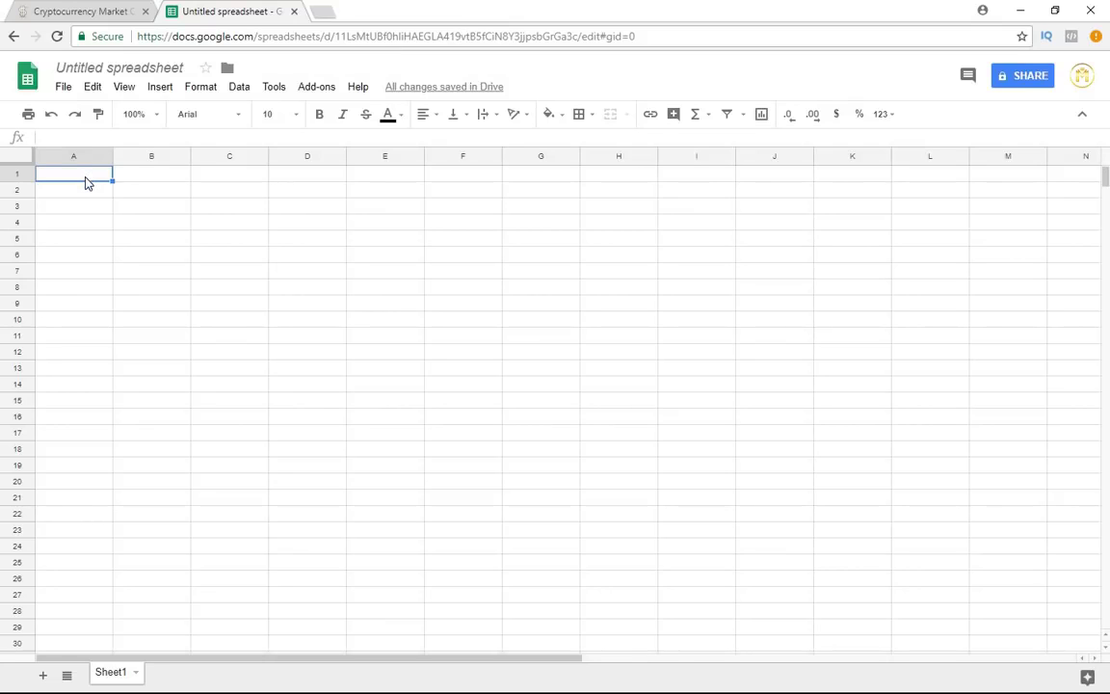
pyautogui.write('1000')
pyautogui.click(156, 181)
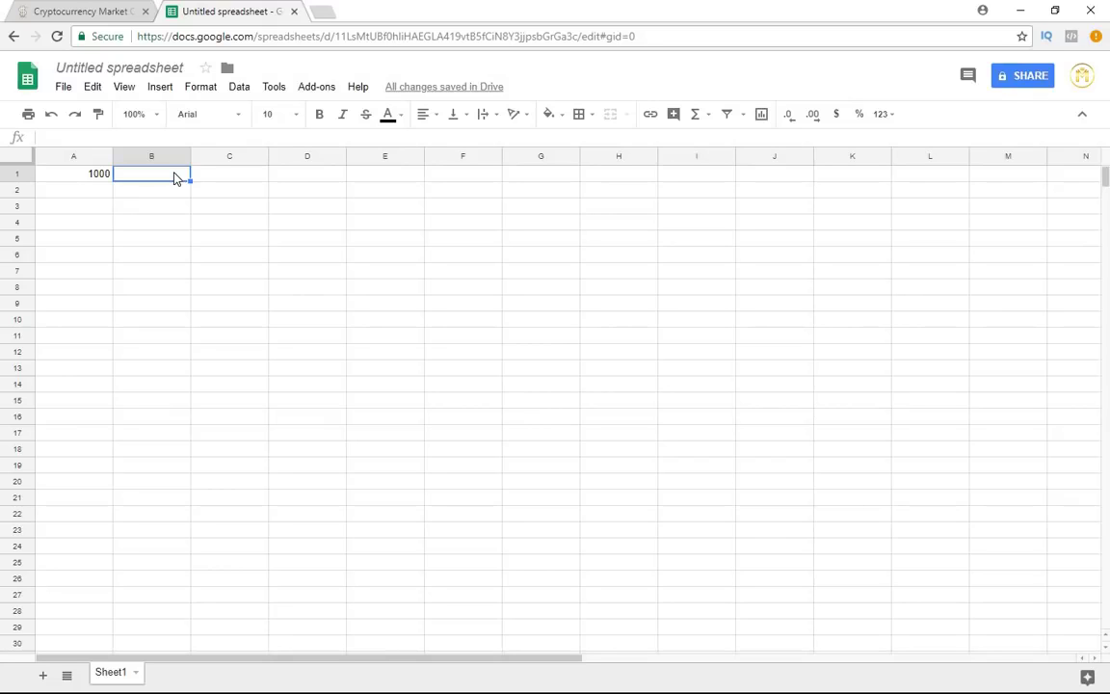
pyautogui.write('1')
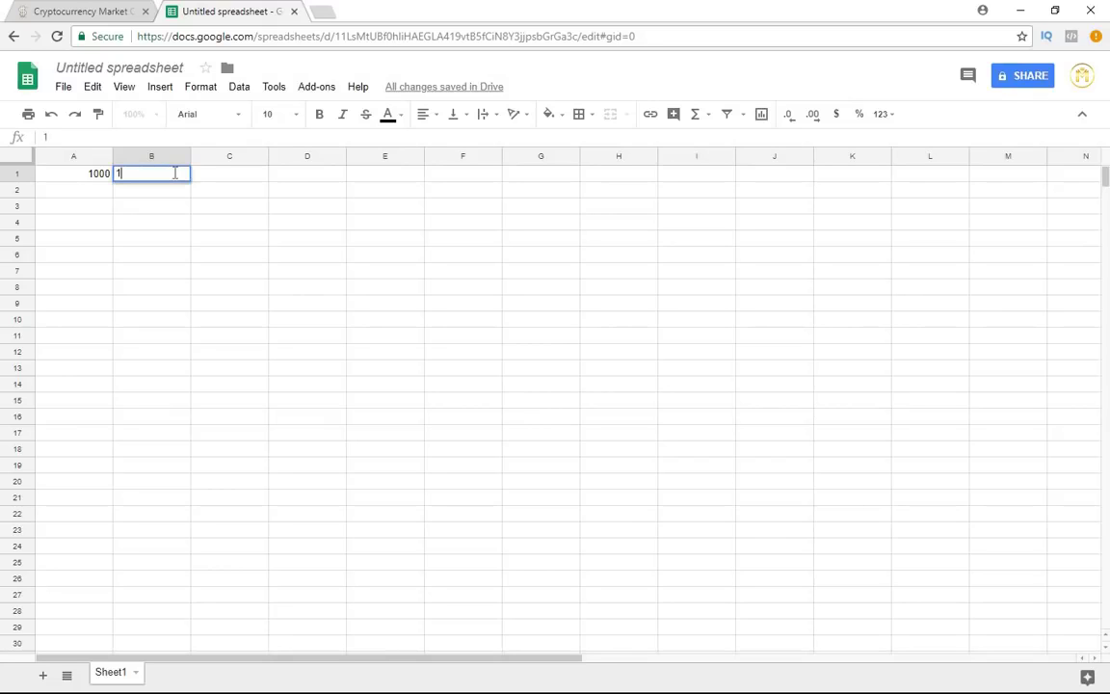
pyautogui.write('.05')
pyautogui.press('Return')
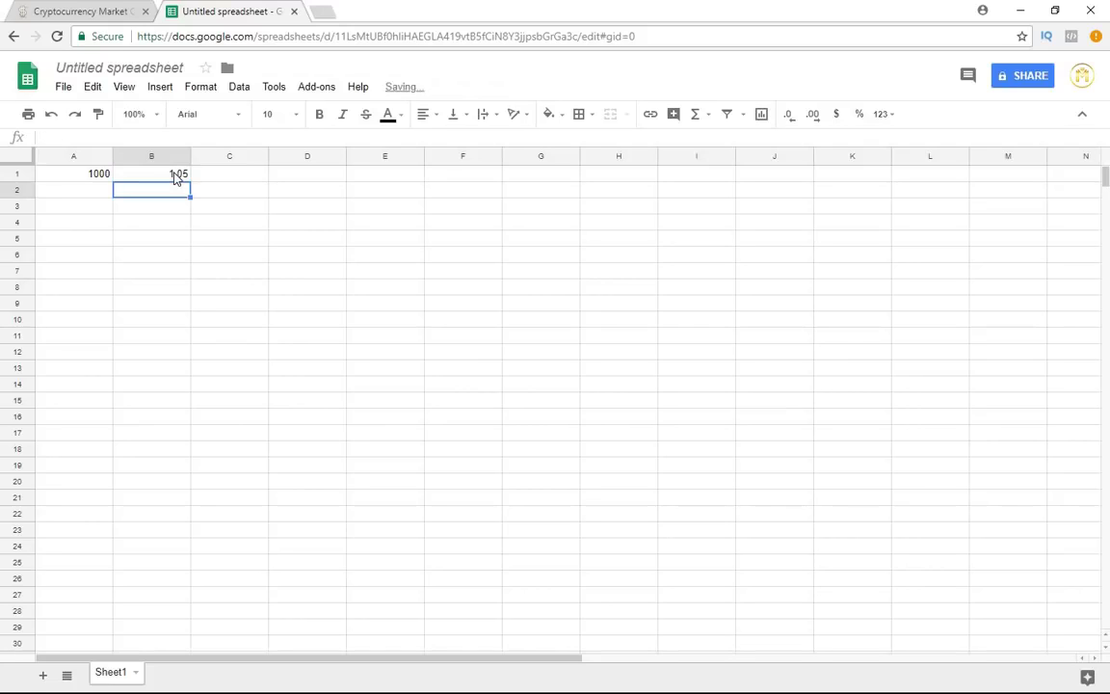
# Enter the formula =A1*B1 in cell A2 to multiply the starting amount by the growth factor
pyautogui.click(104, 193)
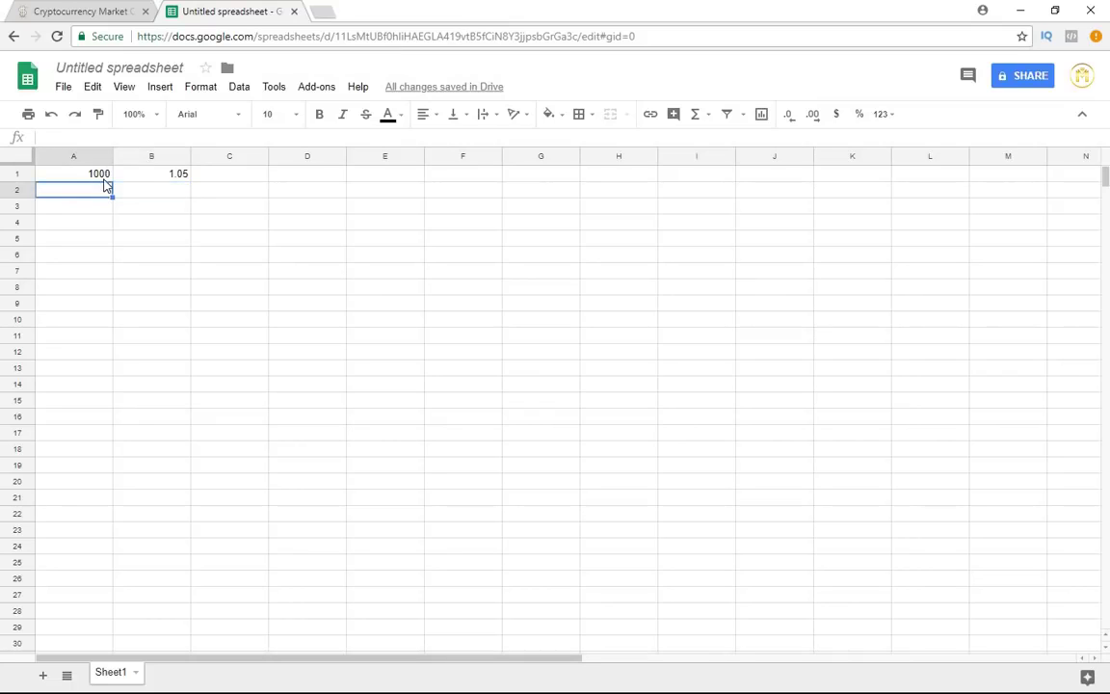
pyautogui.click(100, 172)
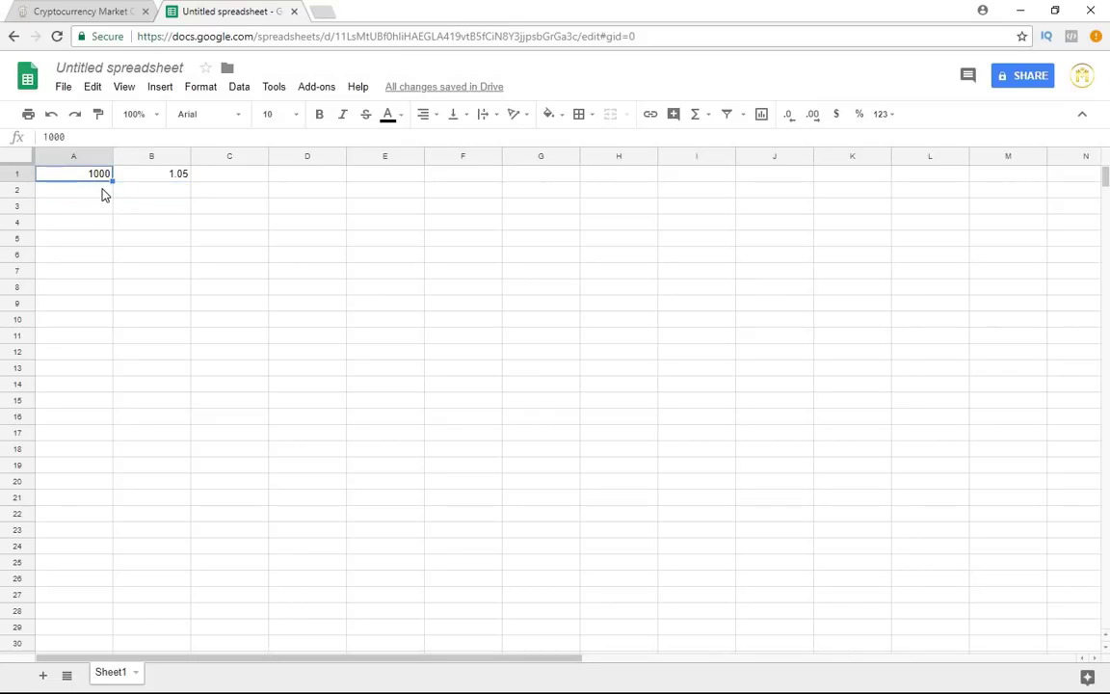
pyautogui.click(104, 192)
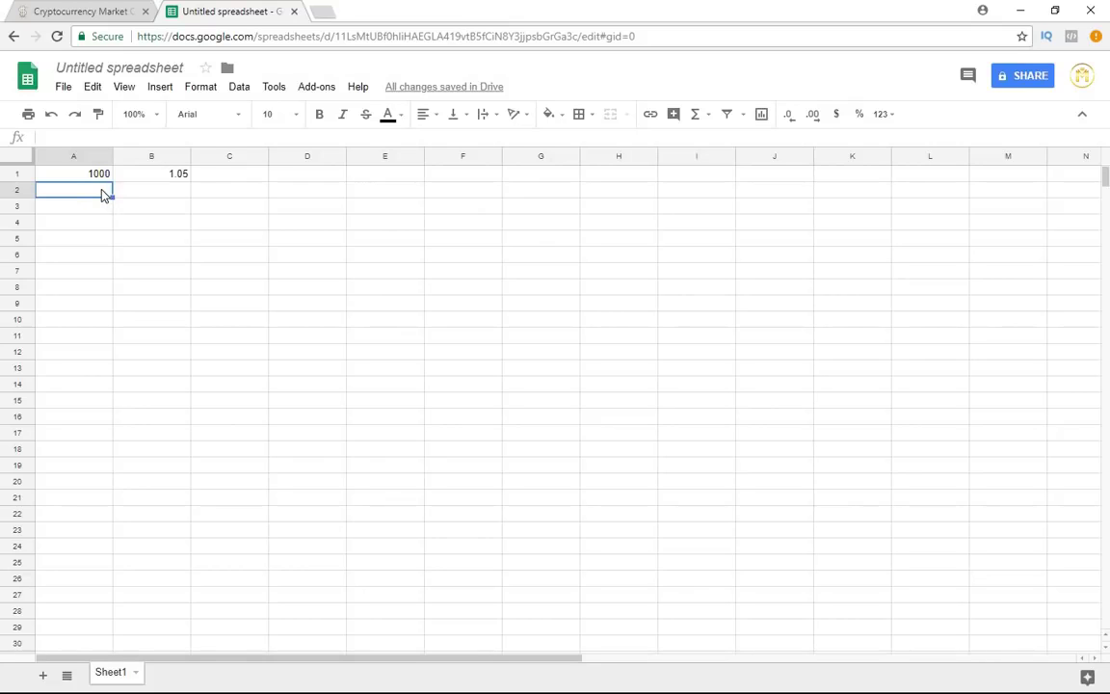
pyautogui.write('=')
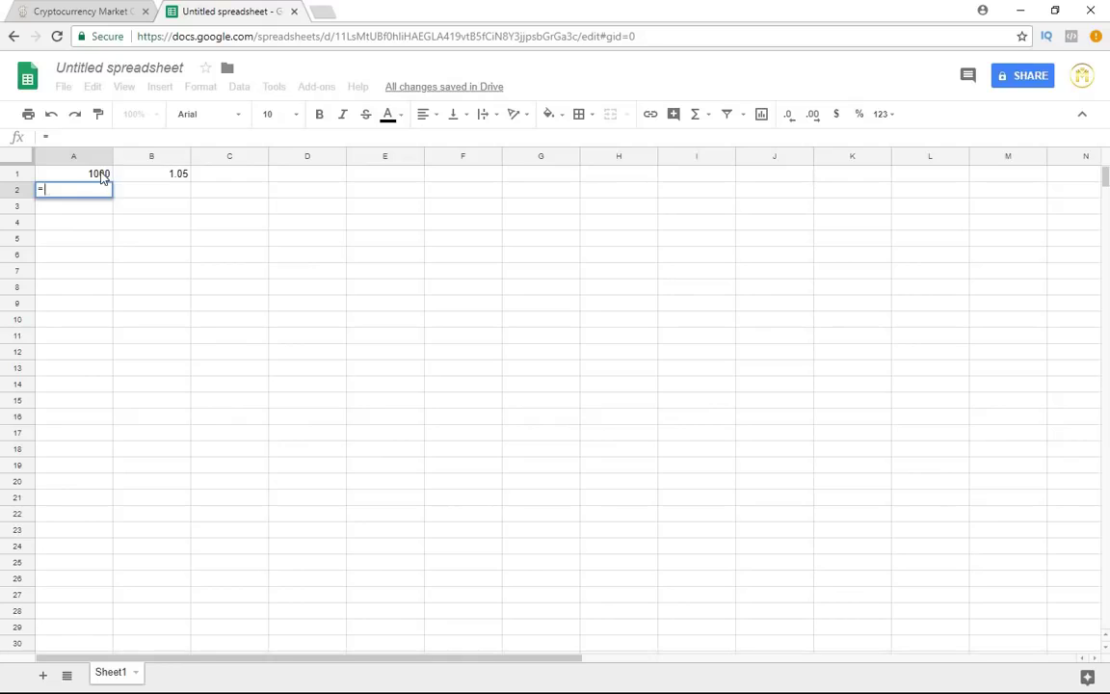
pyautogui.write('A1*')
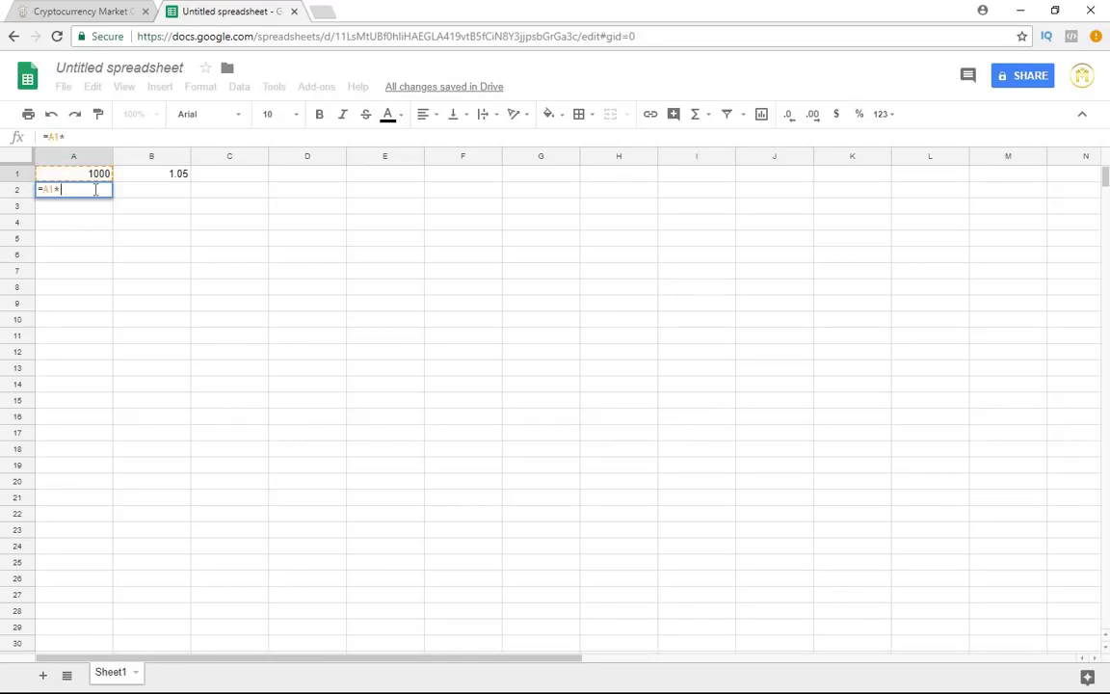
pyautogui.click(157, 175)
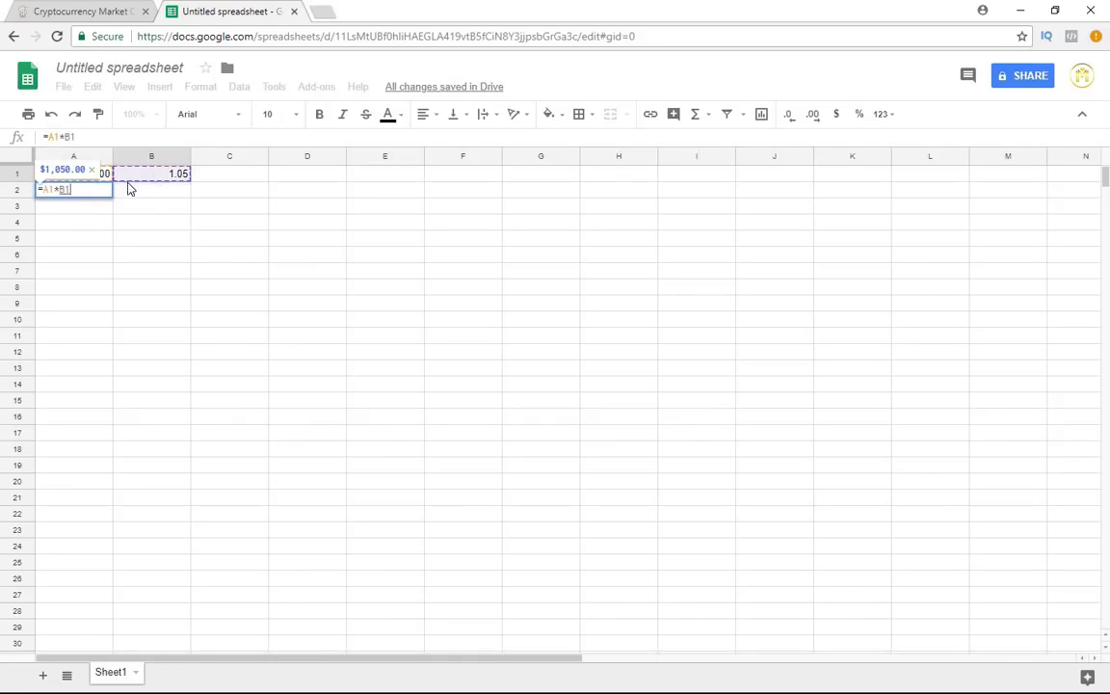
pyautogui.press('Return')
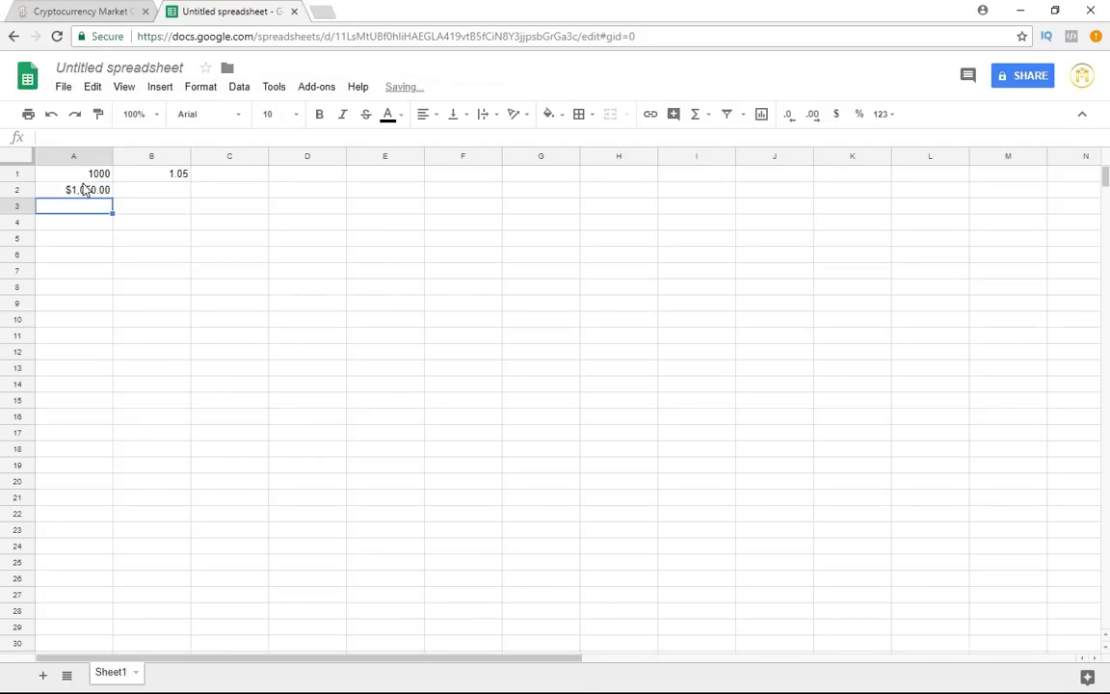
# Make the B1 reference absolute in A2's formula so it reads =A1*$B$1
pyautogui.click(87, 191)
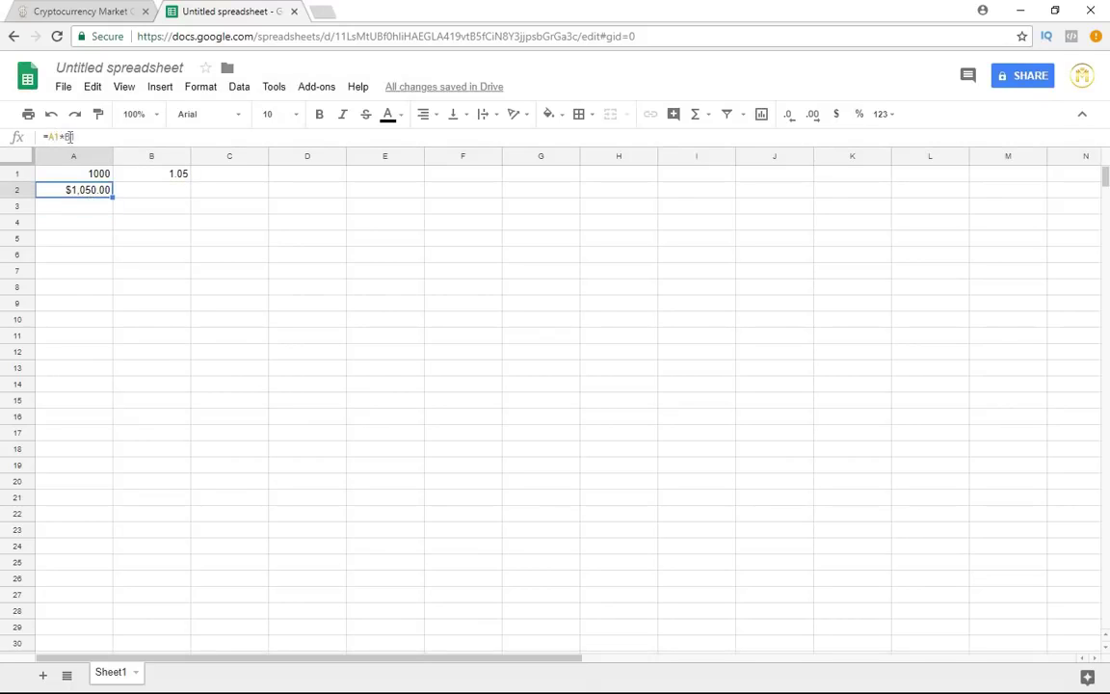
pyautogui.click(59, 137)
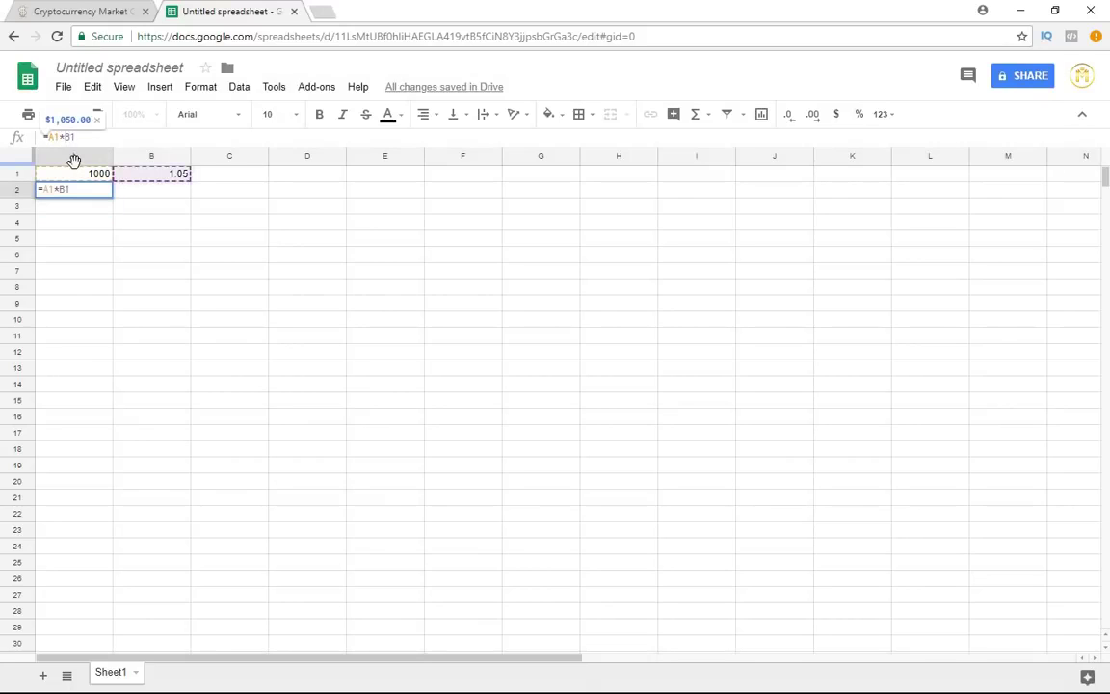
pyautogui.write('$')
pyautogui.press('Right')
pyautogui.write('$')
pyautogui.press('Return')
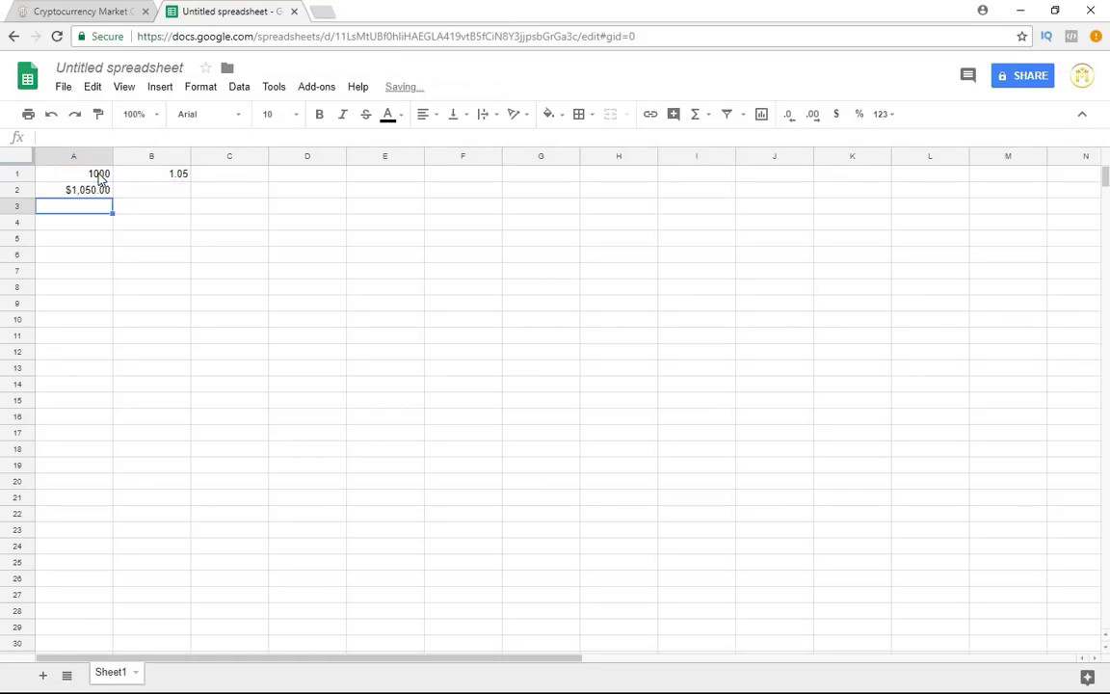
# Fill the formula in A2 down column A through row 98
pyautogui.click(106, 193)
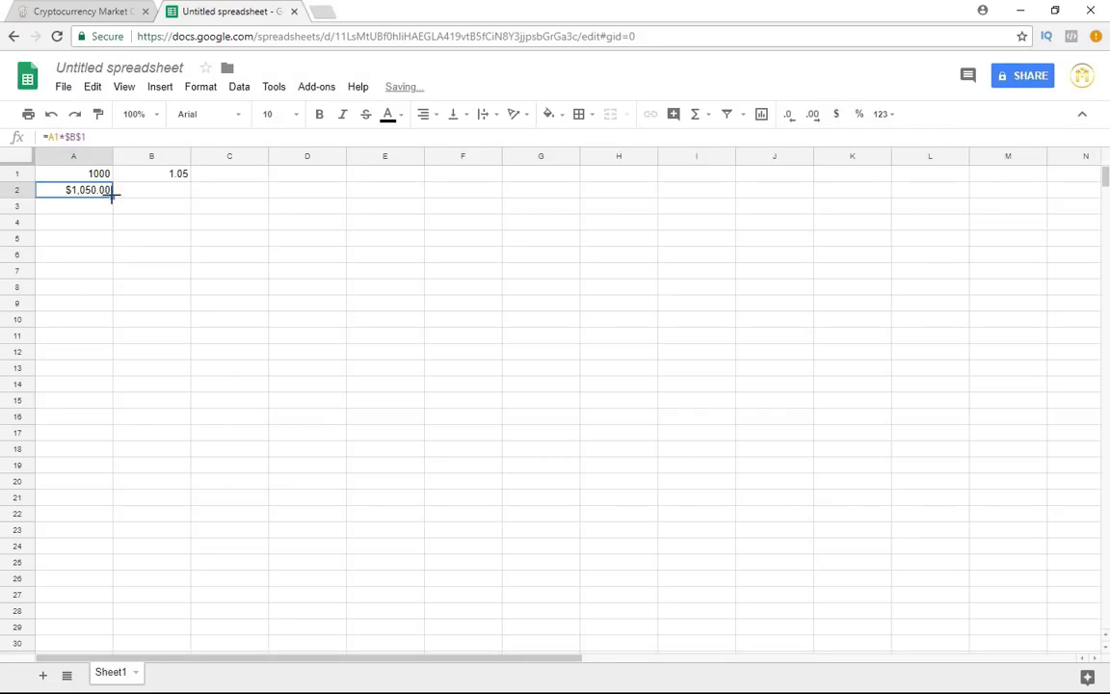
pyautogui.moveTo(112, 197); pyautogui.dragTo(112, 573)
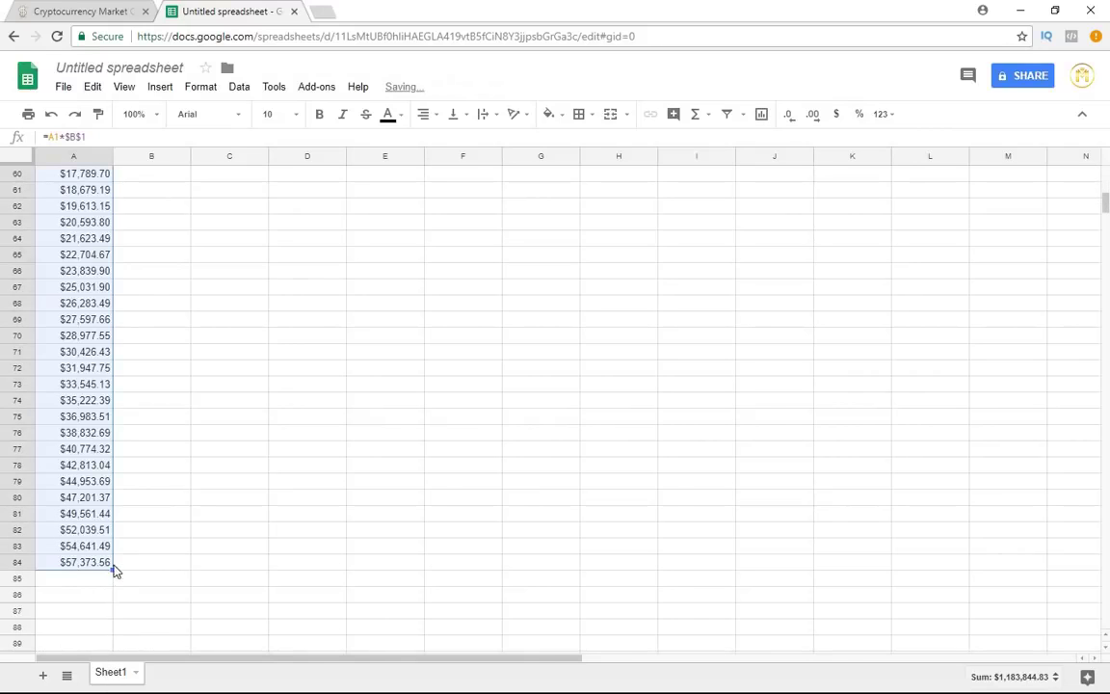
pyautogui.moveTo(111, 570); pyautogui.dragTo(101, 515)
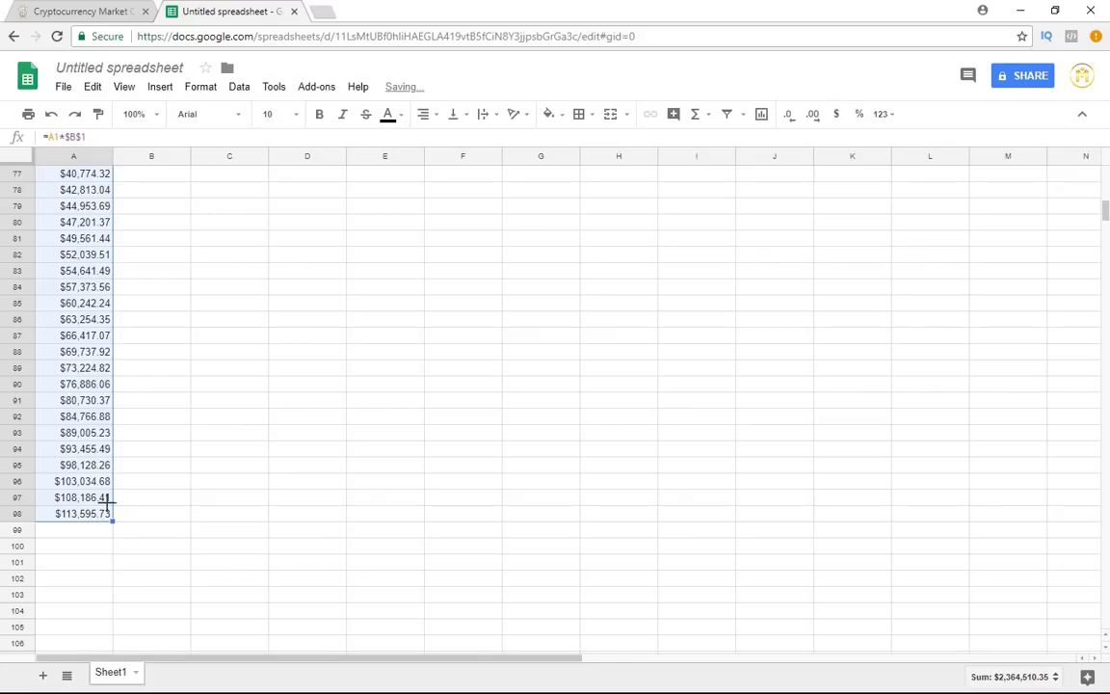
# Clear the last two filled cells, A97 and A98, so the series ends at row 96
pyautogui.click(96, 514)
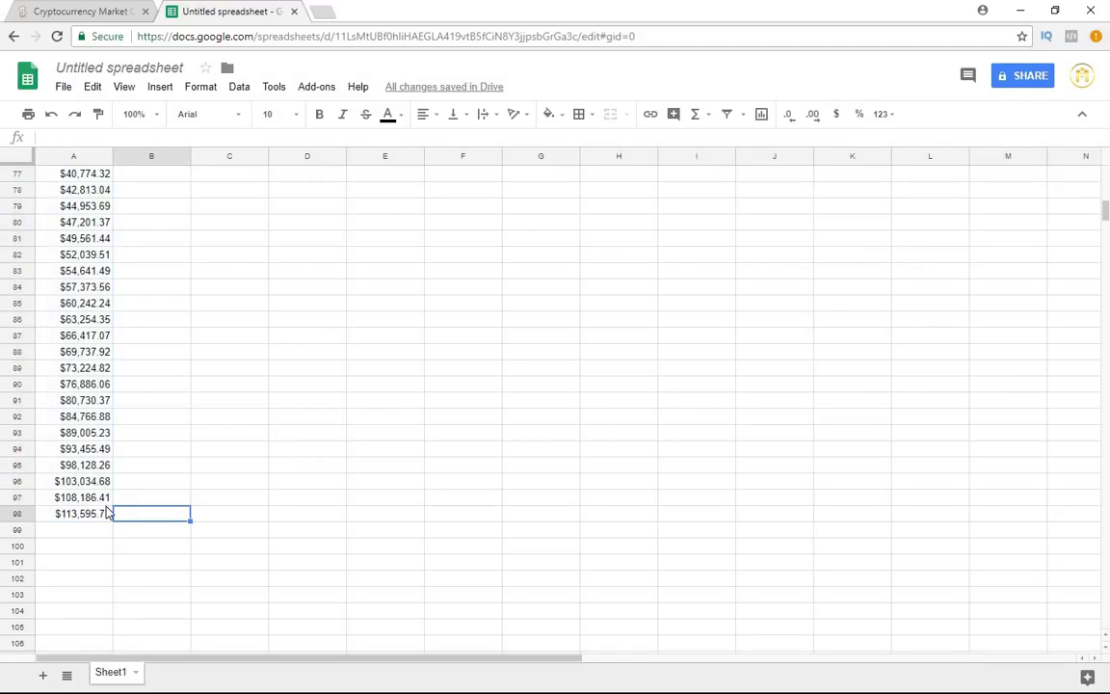
pyautogui.moveTo(111, 518); pyautogui.dragTo(112, 500)
pyautogui.press('Delete')
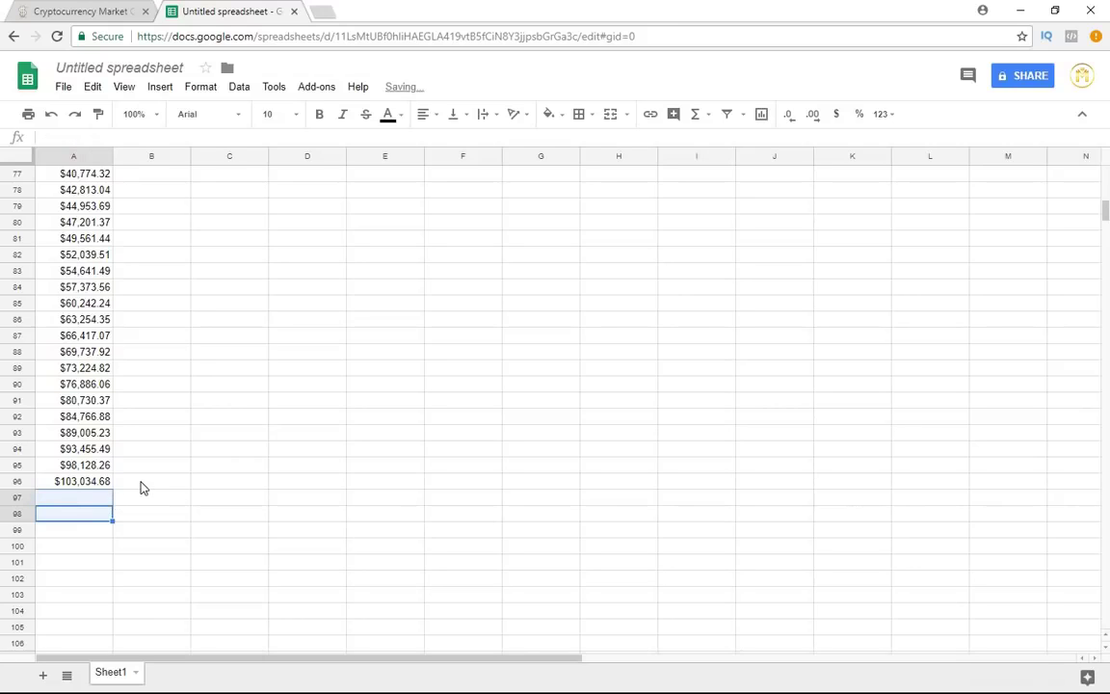
pyautogui.click(142, 487)
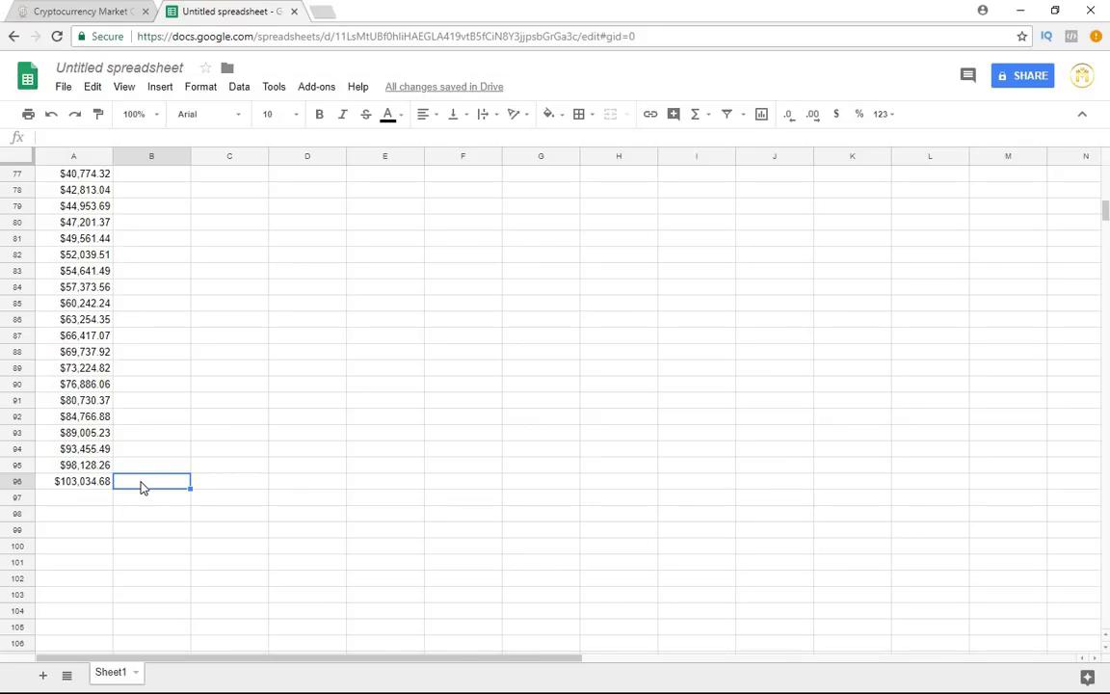
pyautogui.click(142, 485)
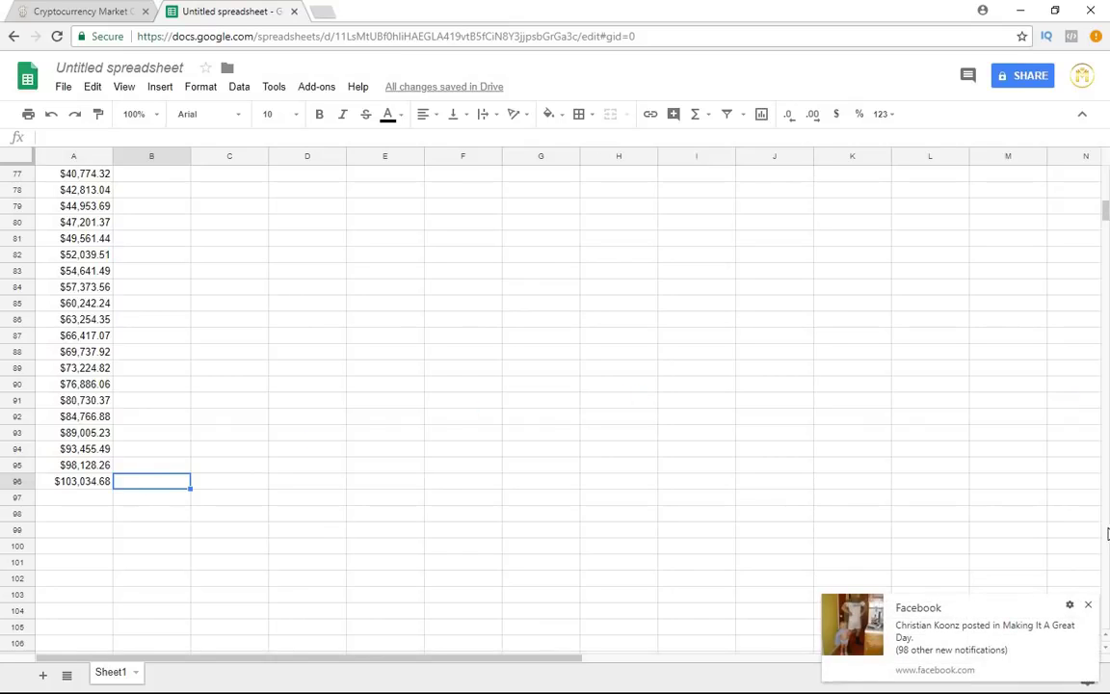
# Dismiss the Facebook notification and review the compounded amounts in column A down to row 96
pyautogui.click(1089, 605)
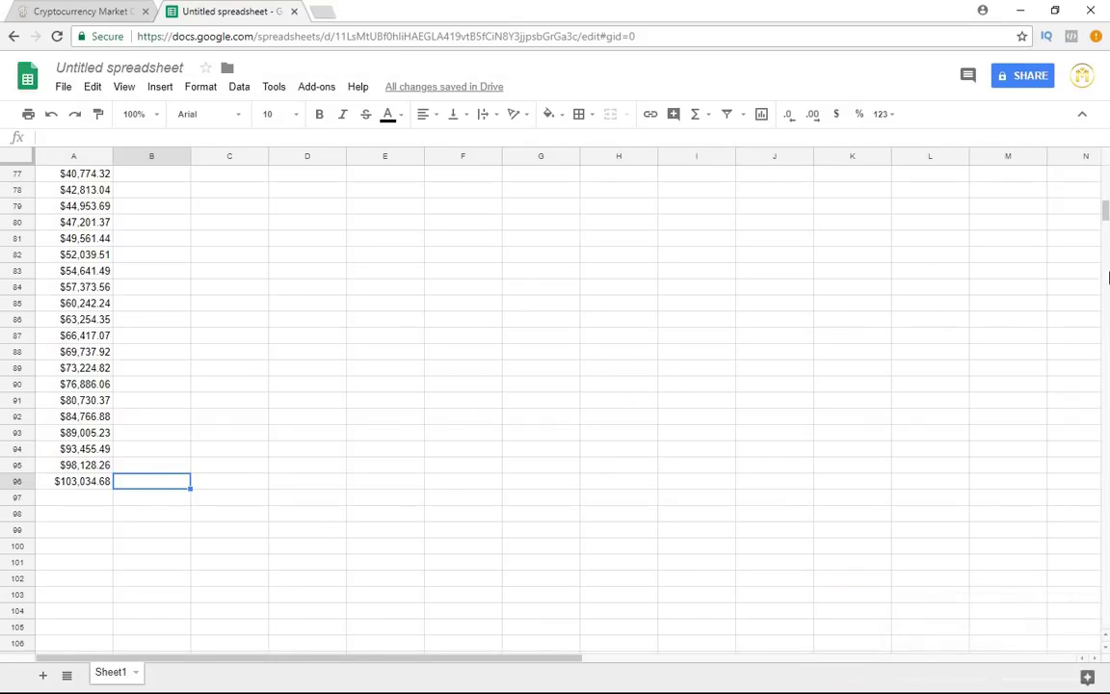
pyautogui.moveTo(1106, 209); pyautogui.dragTo(1107, 195)
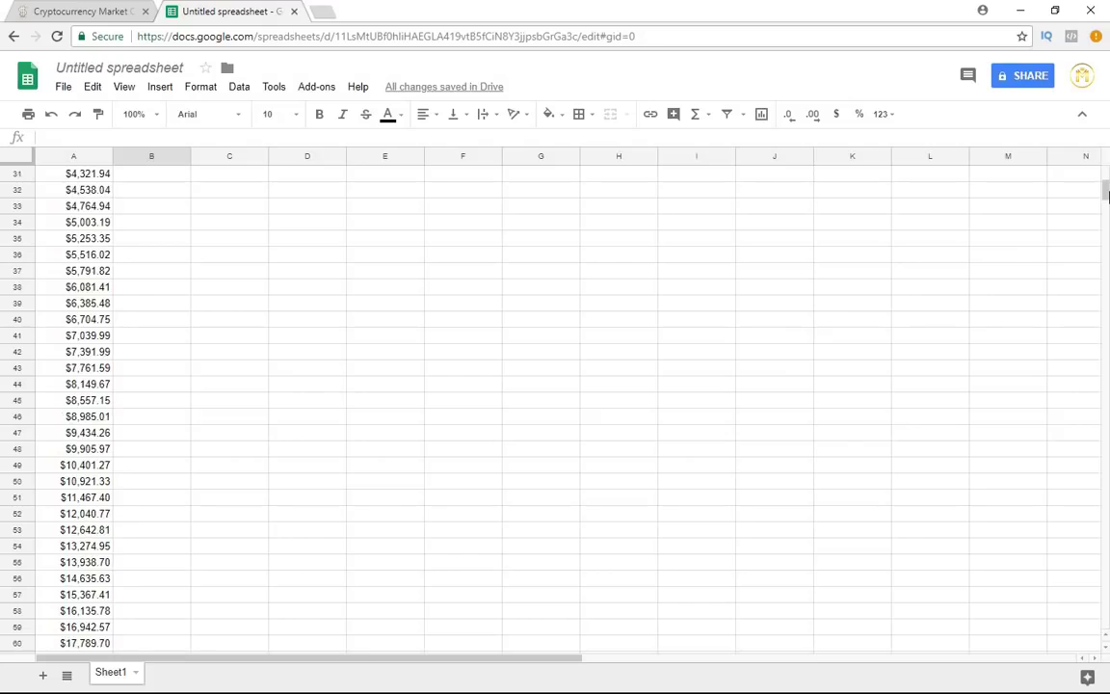
pyautogui.scroll(-1, 1107, 196)
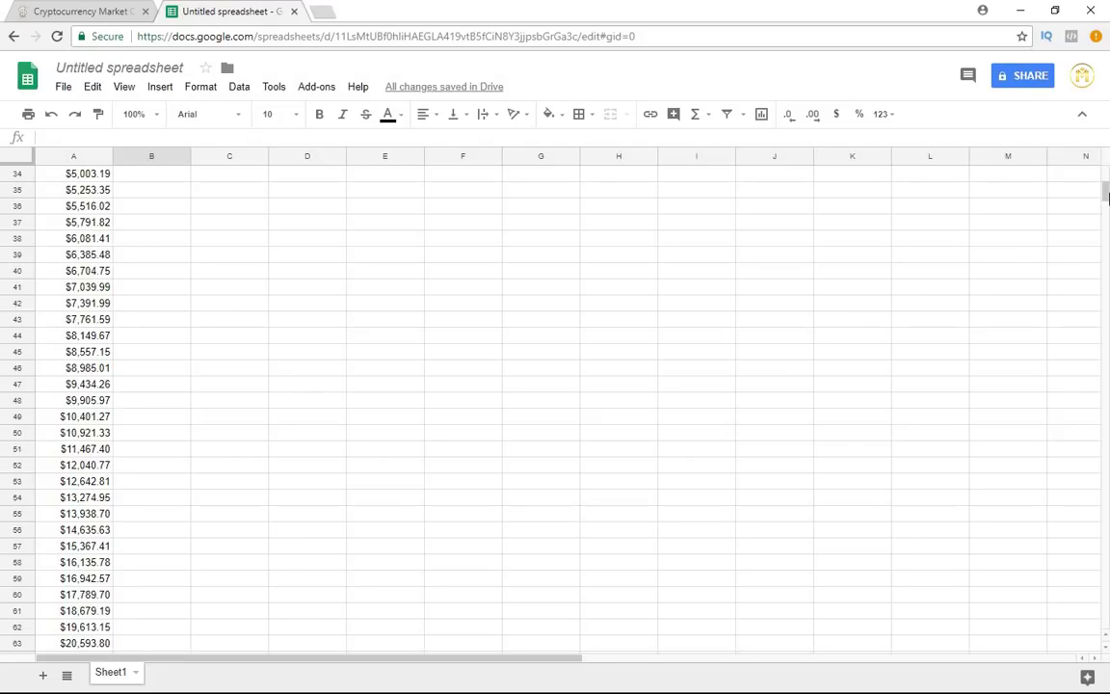
pyautogui.scroll(-11, 1108, 196)
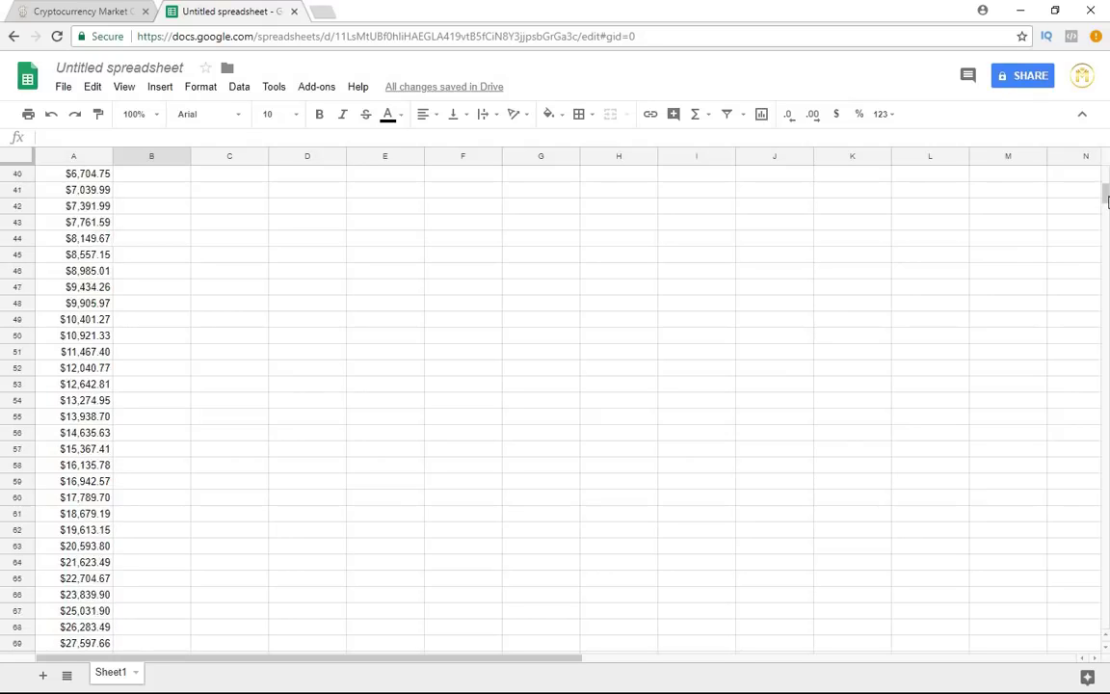
pyautogui.scroll(-13, 1107, 228)
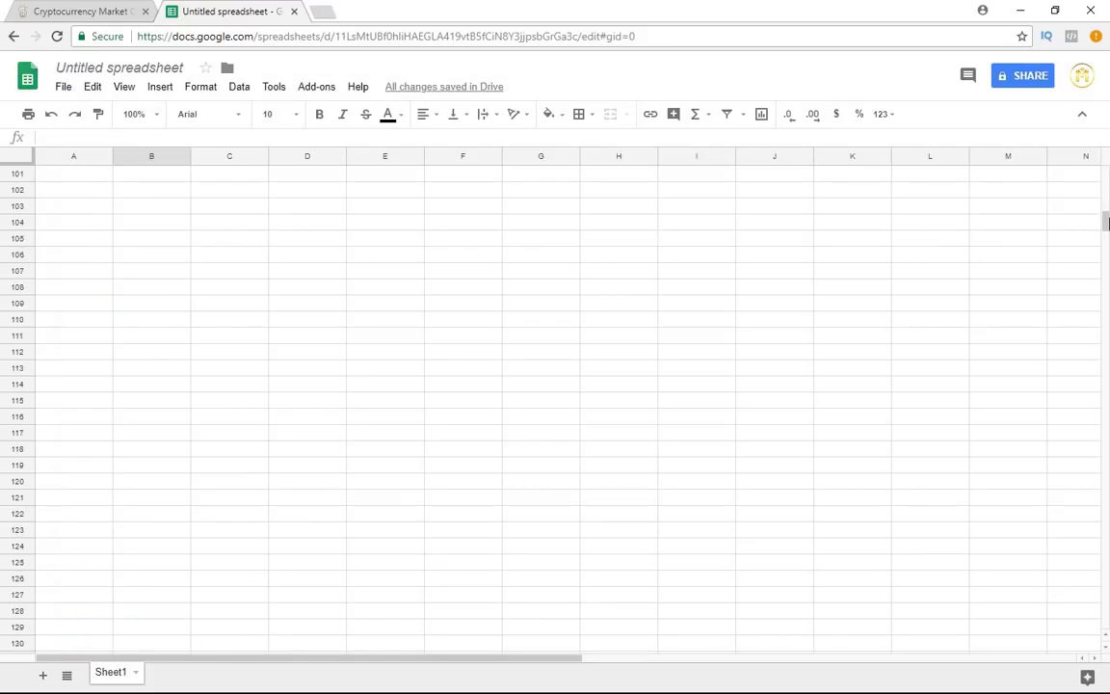
pyautogui.scroll(10, 1107, 228)
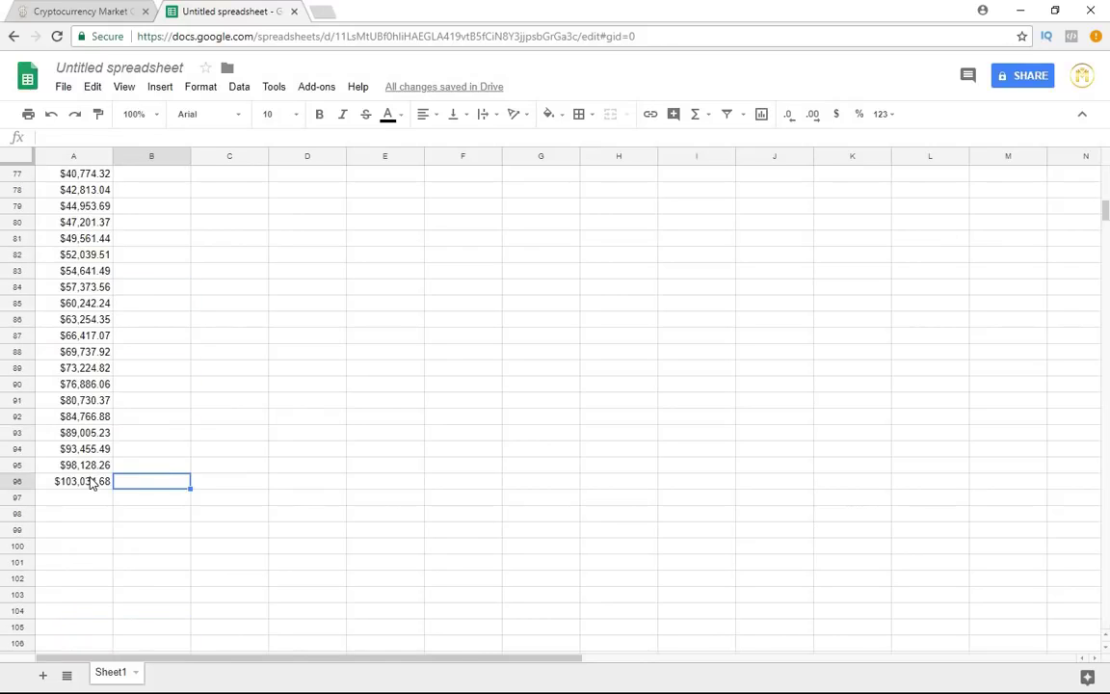
# Clear cells A50 through A96 so the compounded series ends at row 49
pyautogui.click(89, 481)
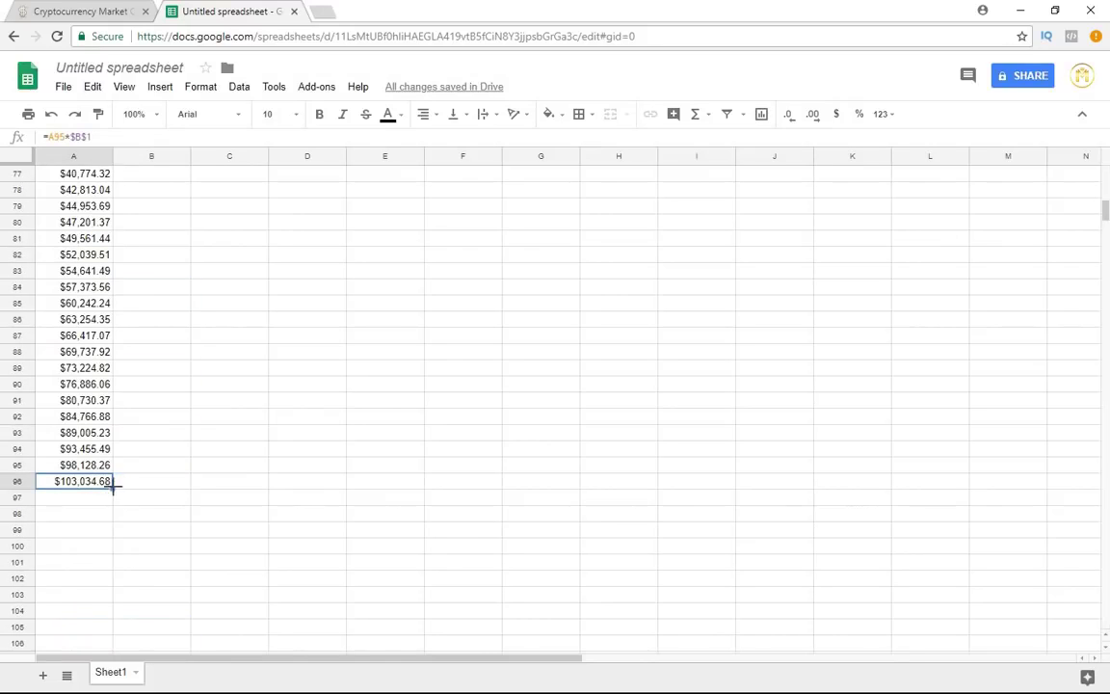
pyautogui.moveTo(112, 486); pyautogui.dragTo(89, 225)
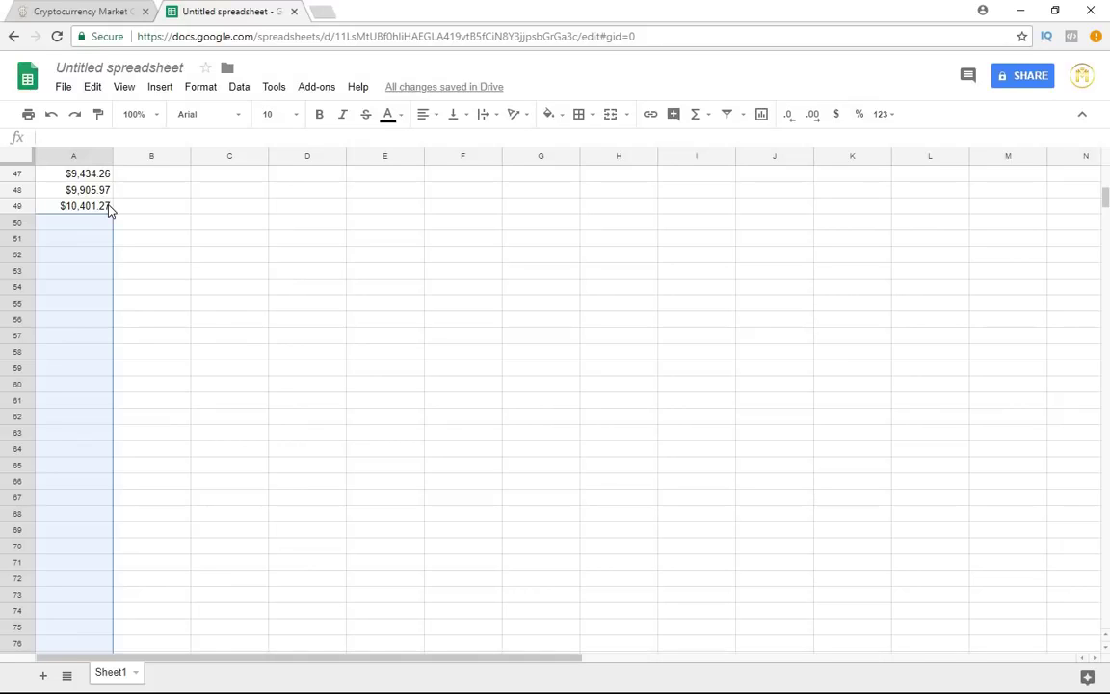
pyautogui.click(106, 206)
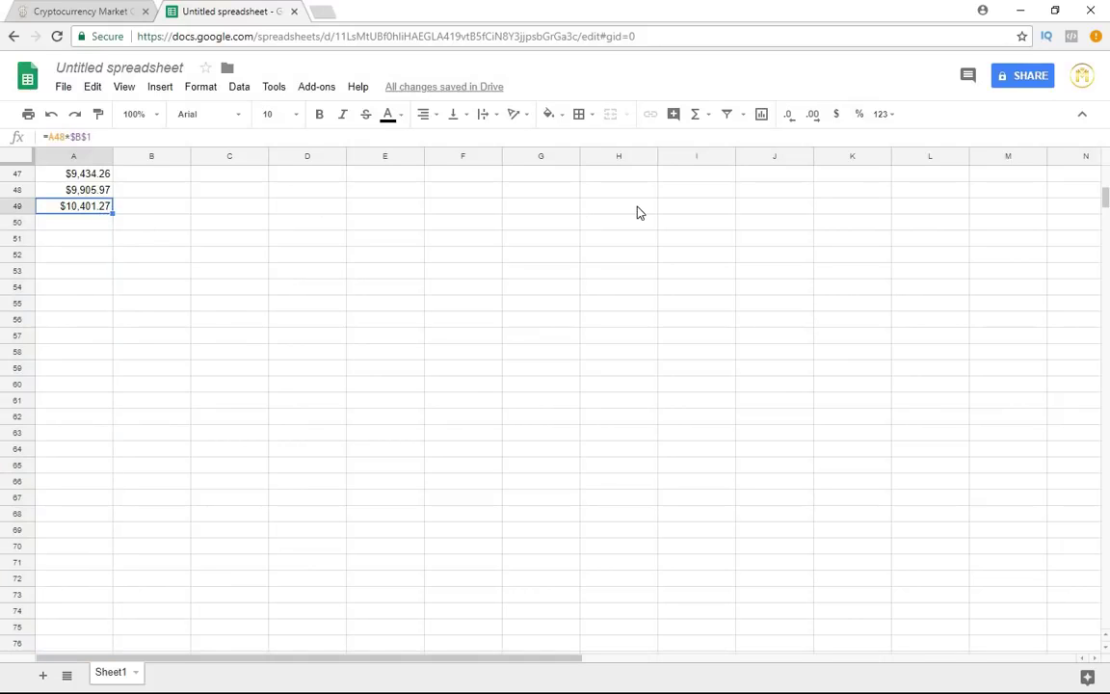
pyautogui.scroll(5, 1107, 197)
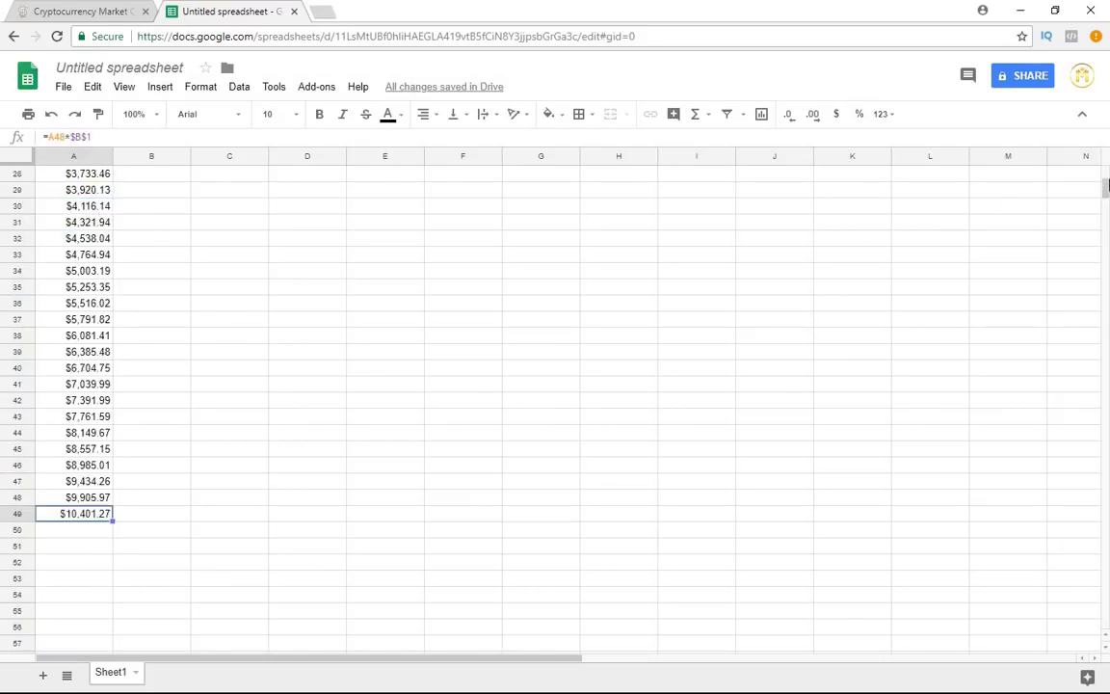
pyautogui.scroll(-3, 407, 454)
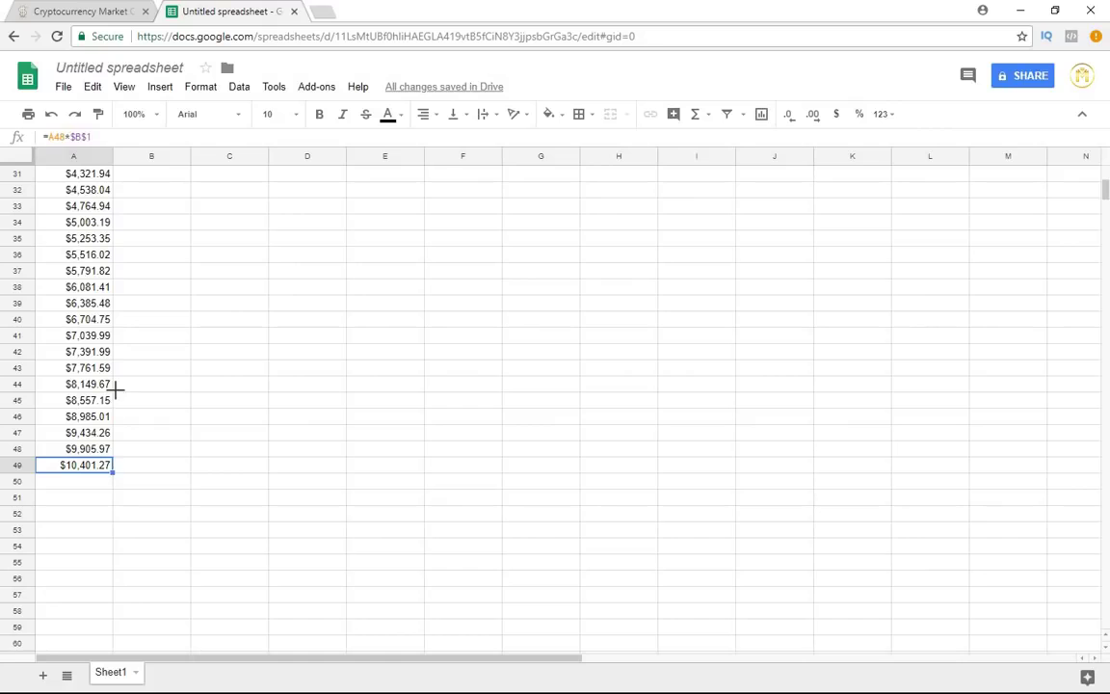
# Clear the remaining compounded amounts in column A from A2 through A49, keeping only row 1
pyautogui.scroll(5, 106, 154)
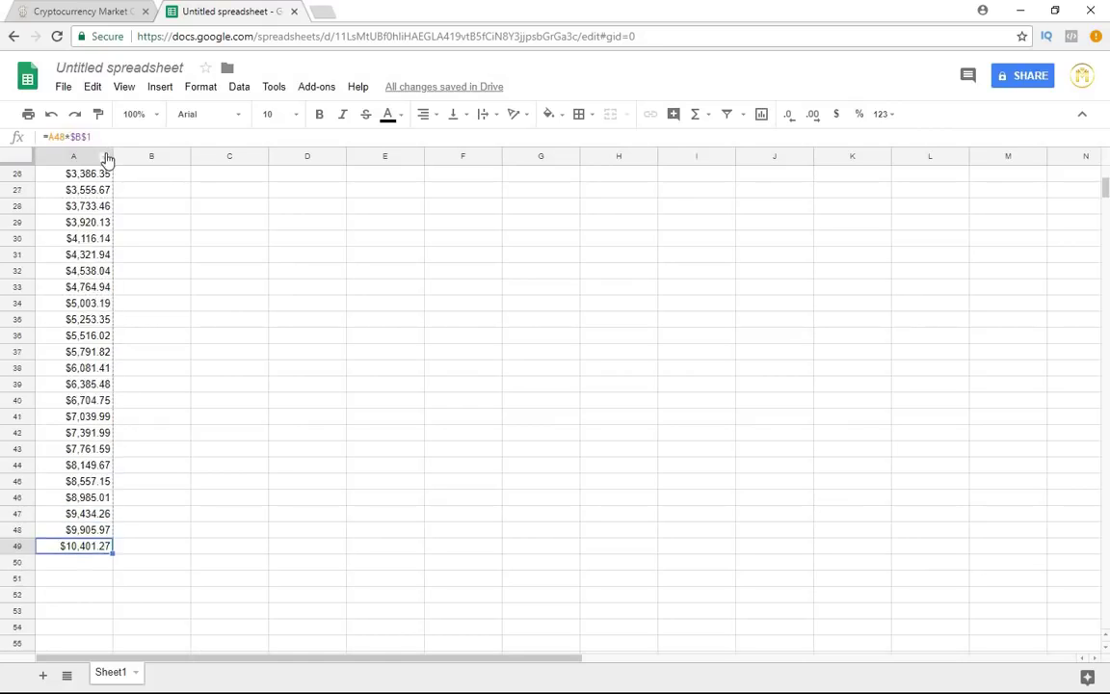
pyautogui.scroll(2, 103, 140)
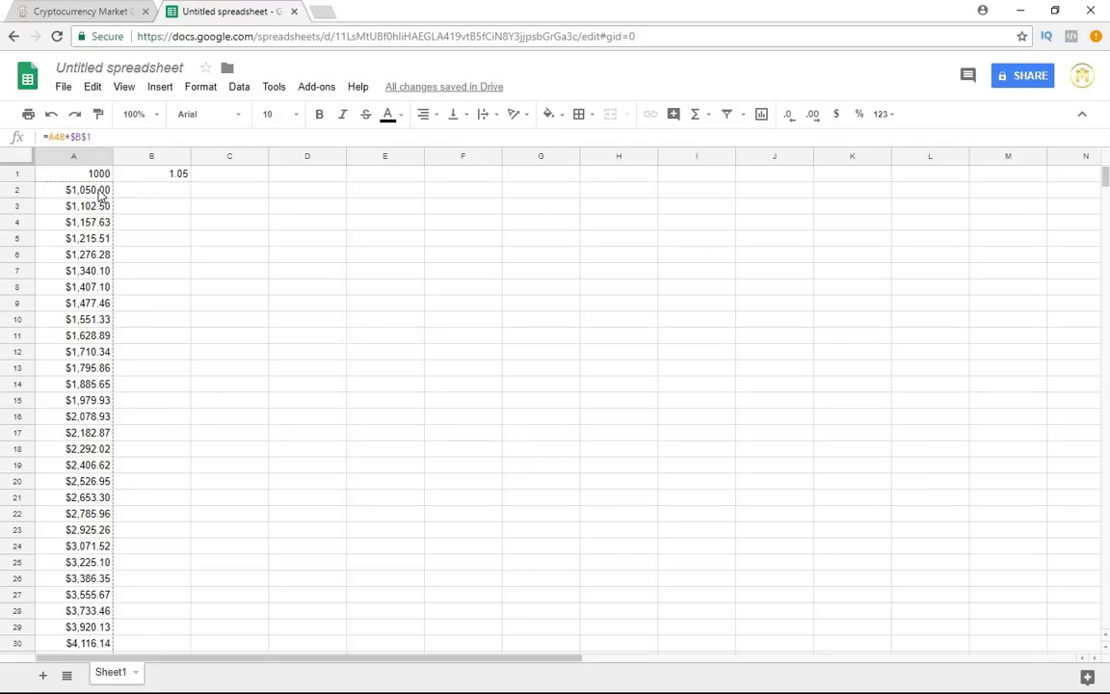
pyautogui.click(101, 193)
pyautogui.hotkey('ctrl', 'shift', 'Down')
pyautogui.press('Delete')
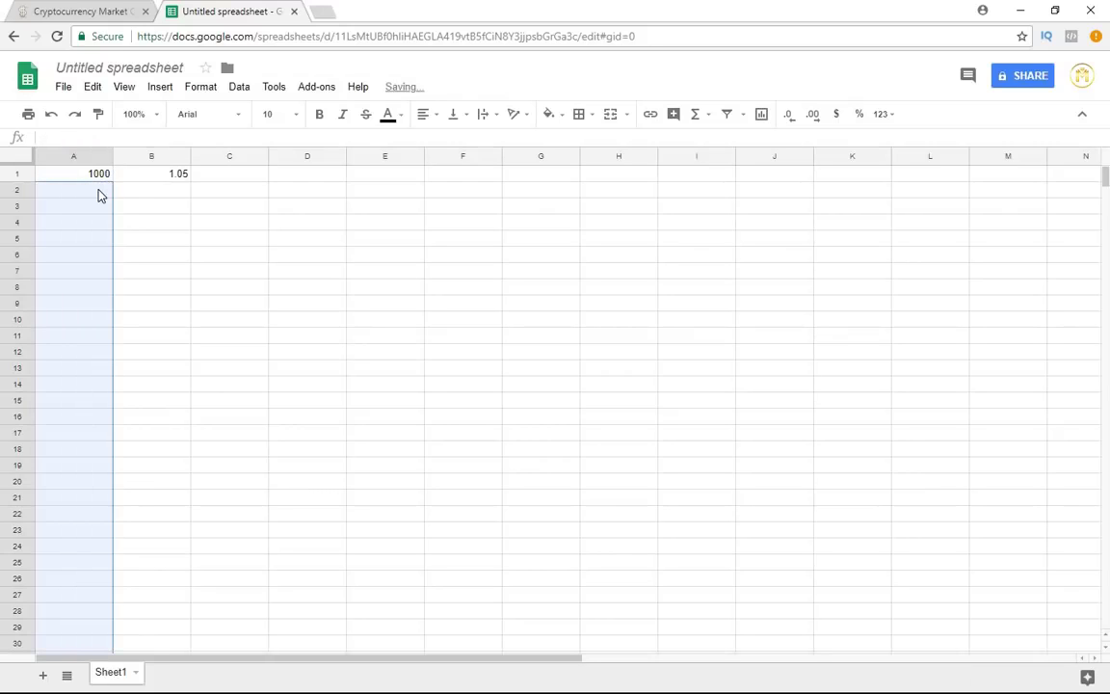
# Set the starting amount in A1 to 10401
pyautogui.click(98, 178)
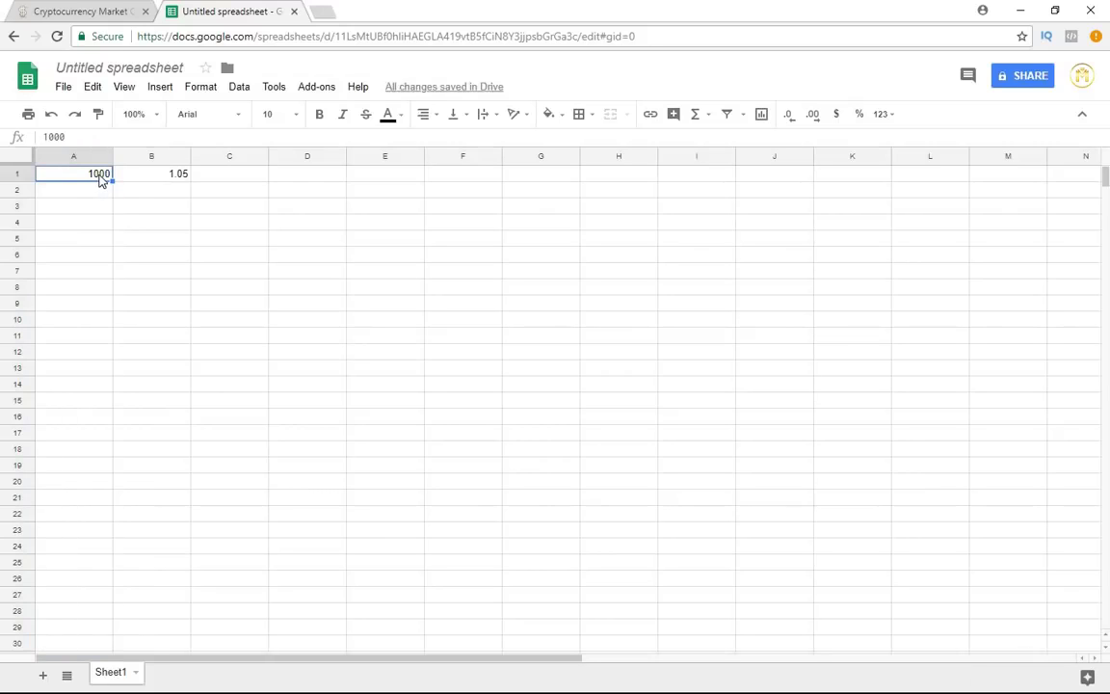
pyautogui.press('Delete')
pyautogui.write('1')
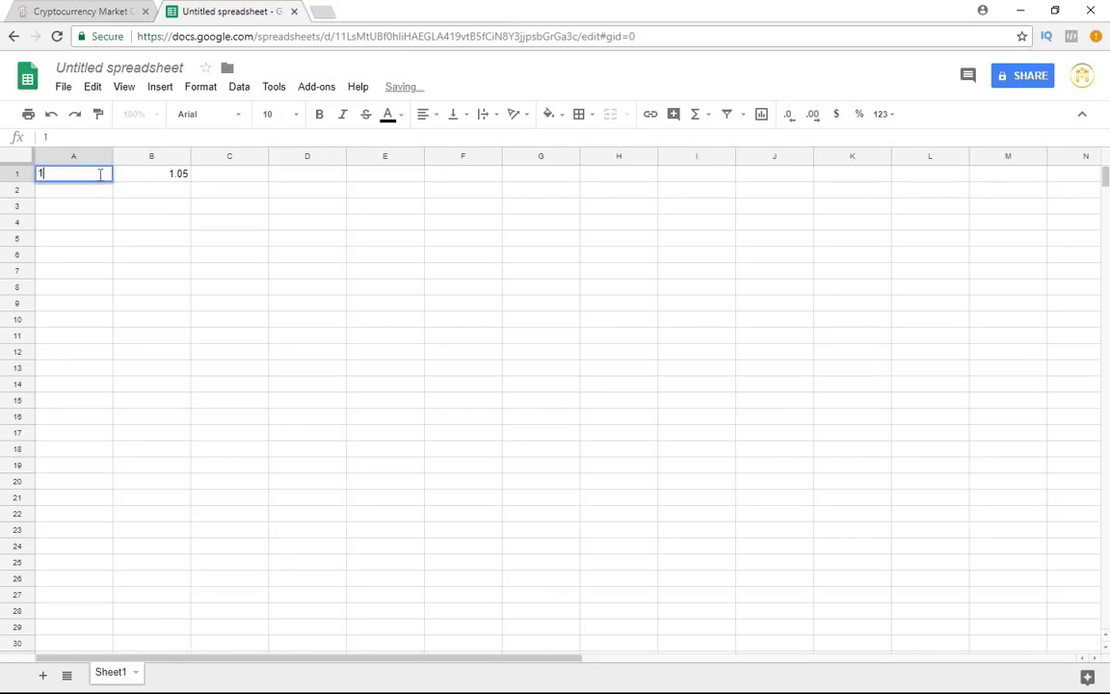
pyautogui.write('0401')
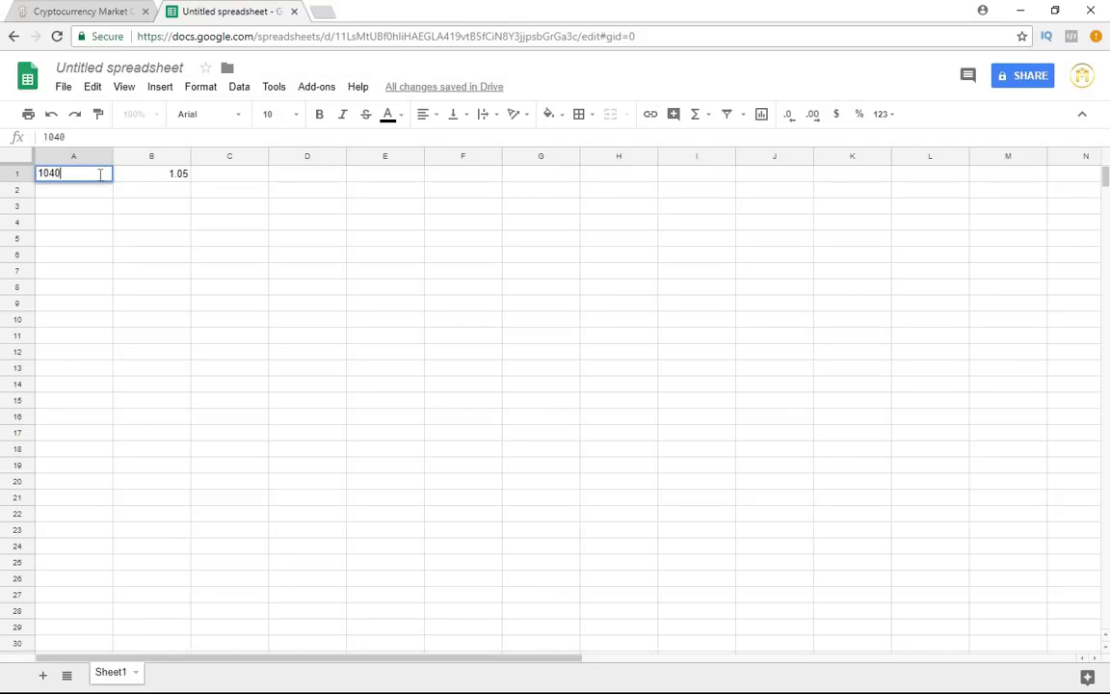
pyautogui.click(173, 177)
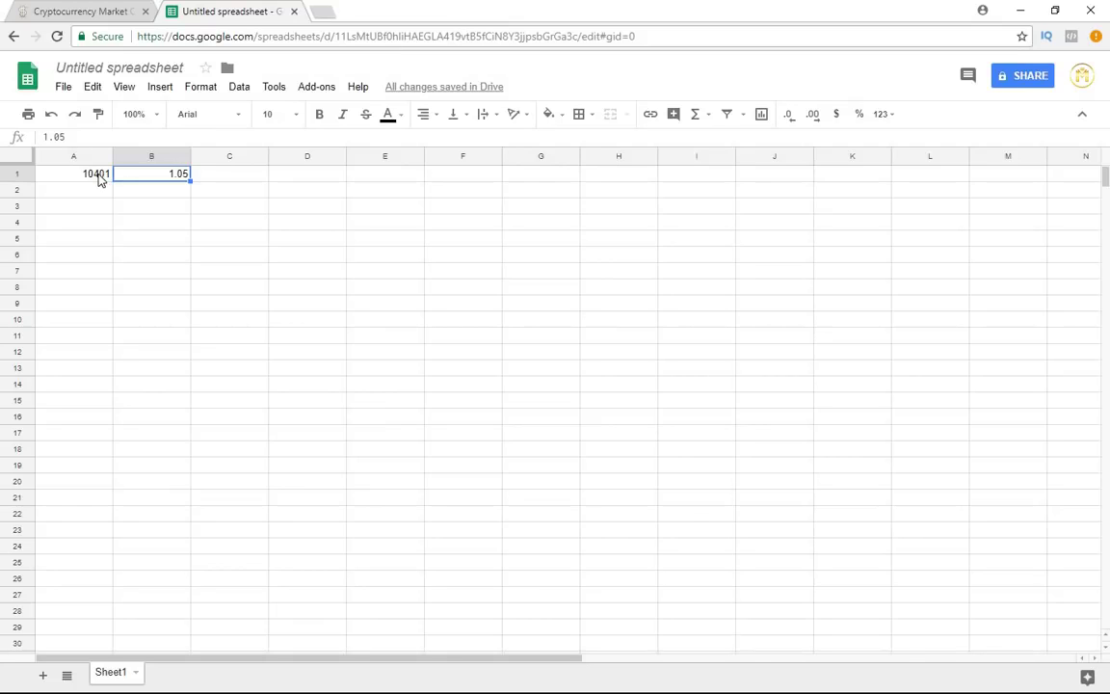
# Set the starting amount in A1 to 1000 and the multiplier in B1 to 1.10
pyautogui.click(101, 179)
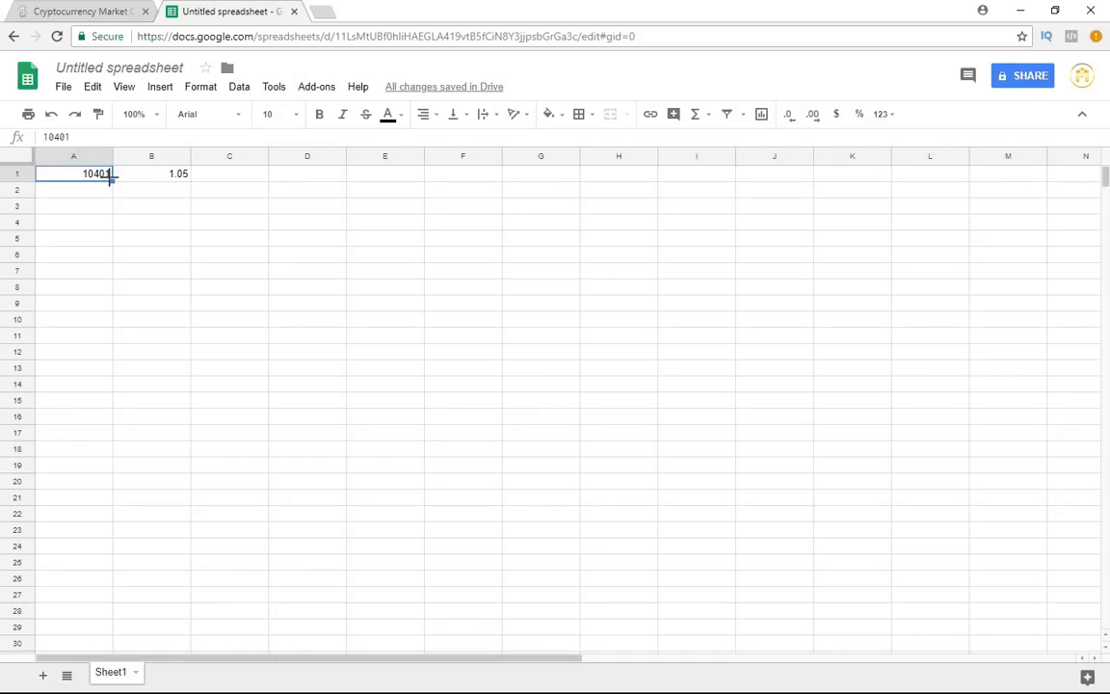
pyautogui.press('Delete')
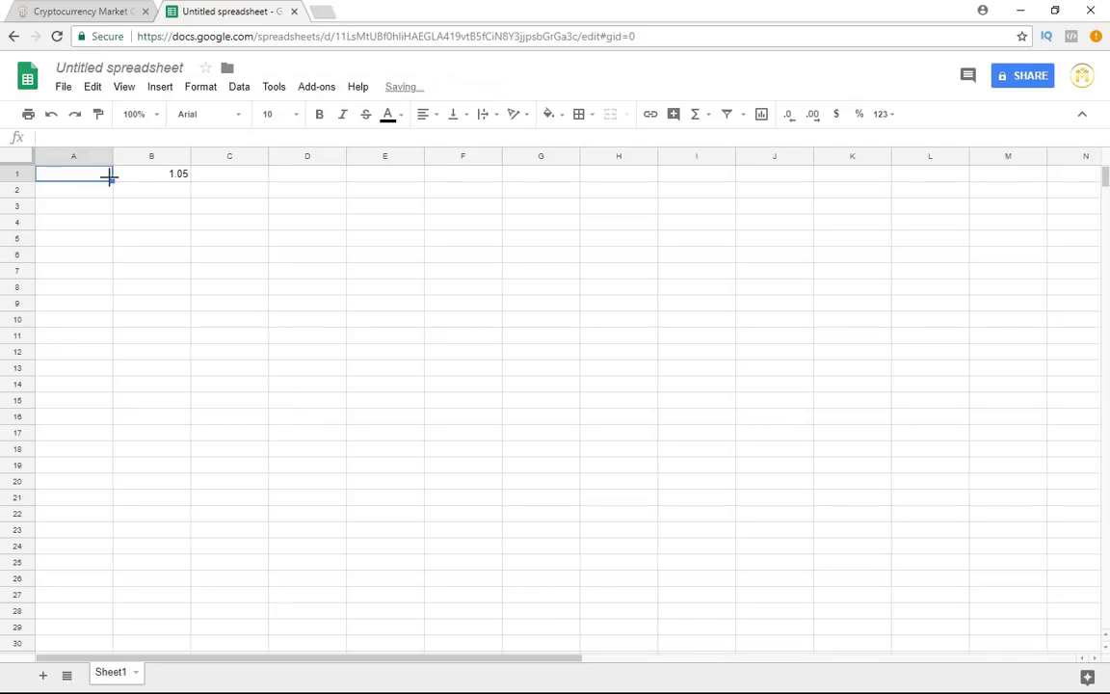
pyautogui.write('1000')
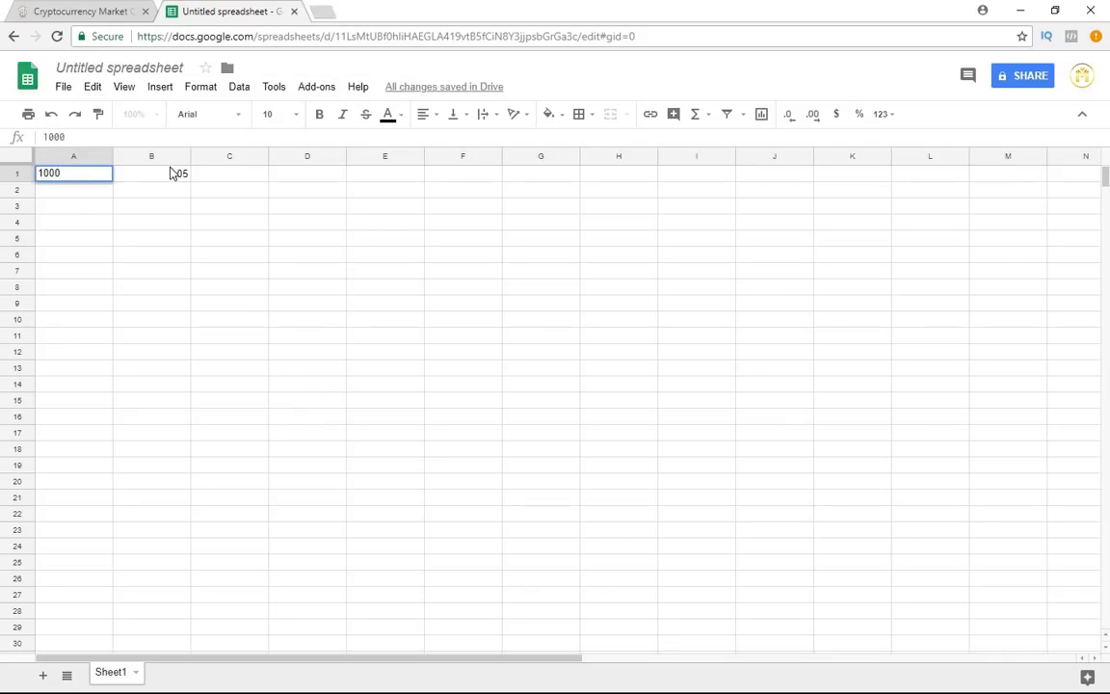
pyautogui.click(182, 180)
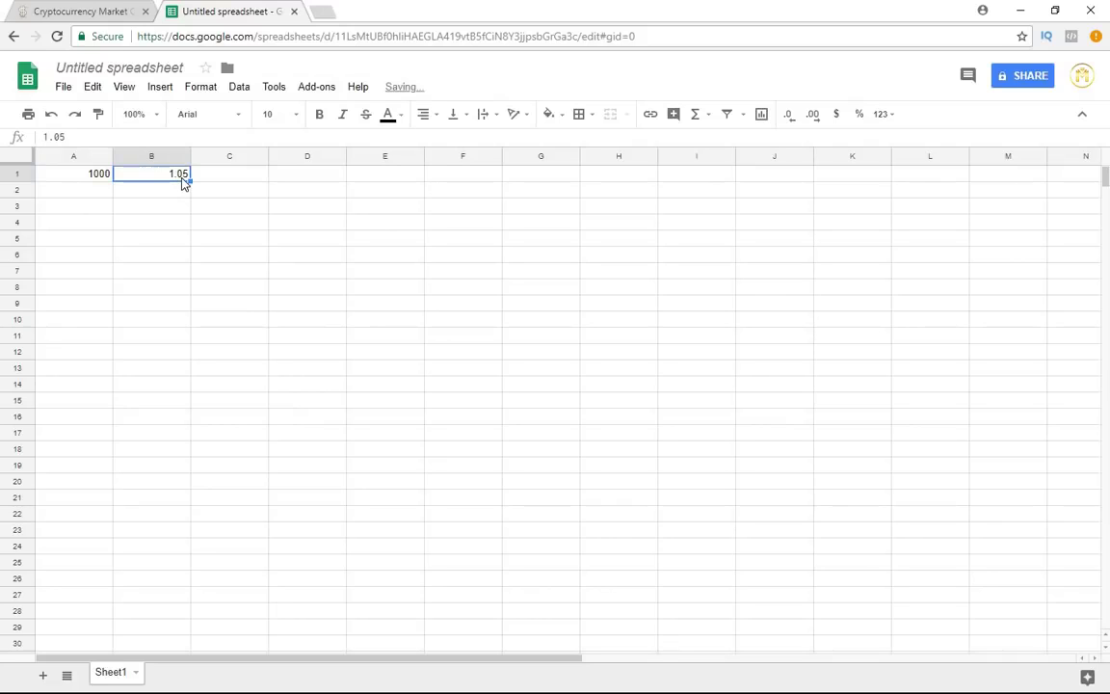
pyautogui.press('Delete')
pyautogui.write('1.')
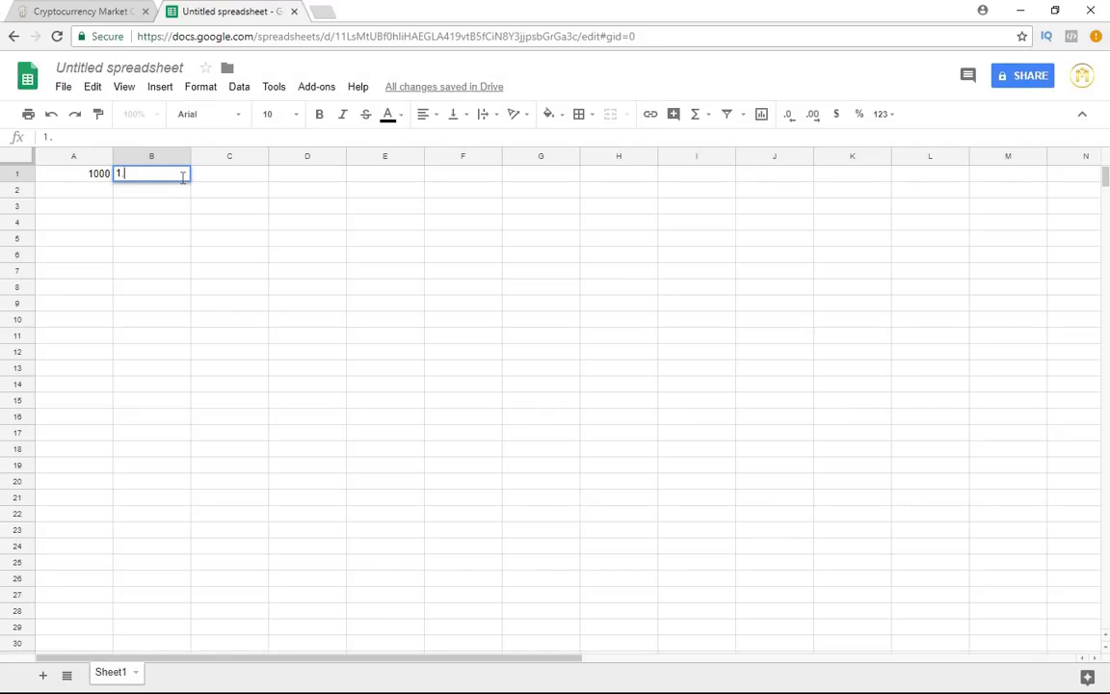
pyautogui.write('10')
# Enter the formula =A1*$B$1 in A2 with an absolute reference to the multiplier
pyautogui.click(93, 192)
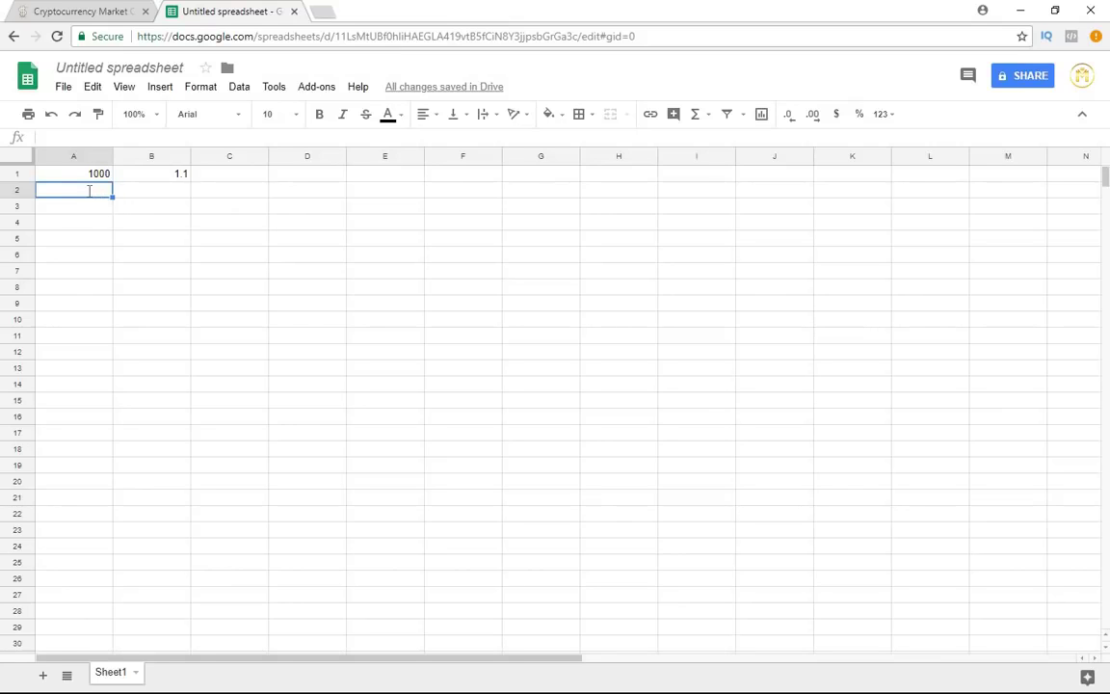
pyautogui.write('=')
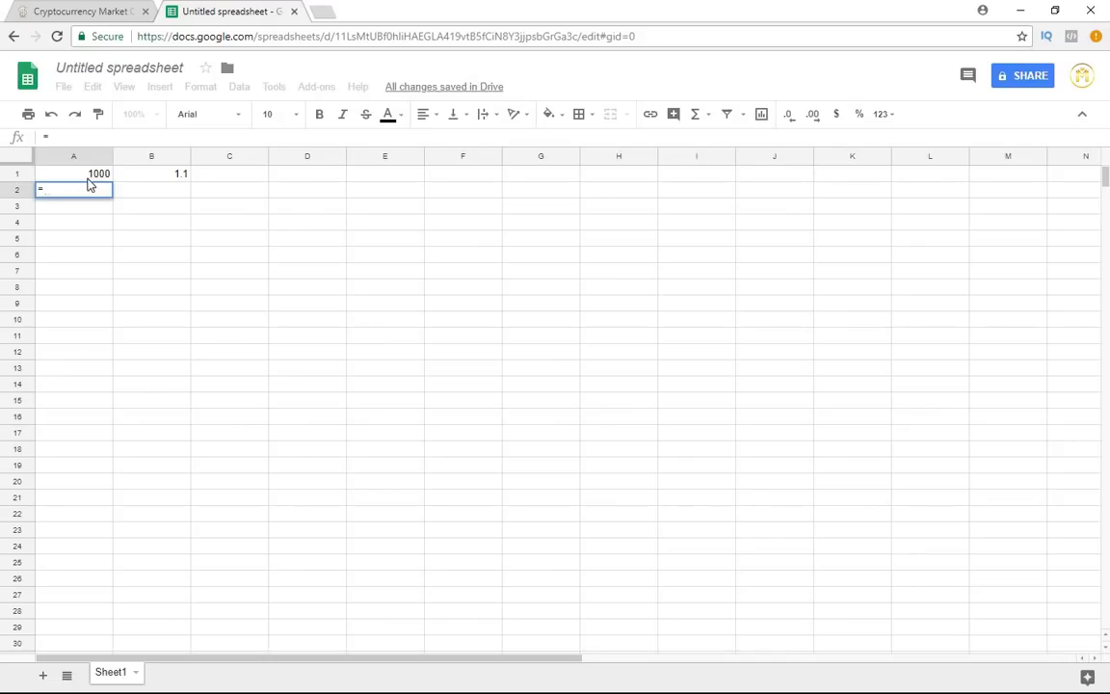
pyautogui.click(89, 176)
pyautogui.write('*')
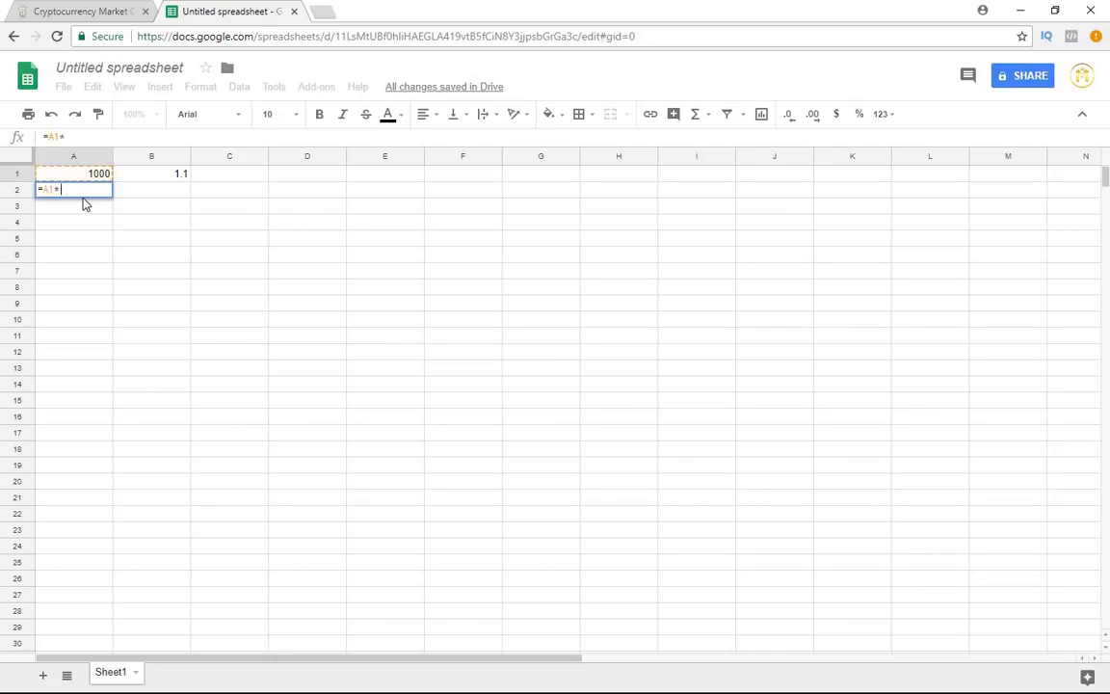
pyautogui.click(149, 180)
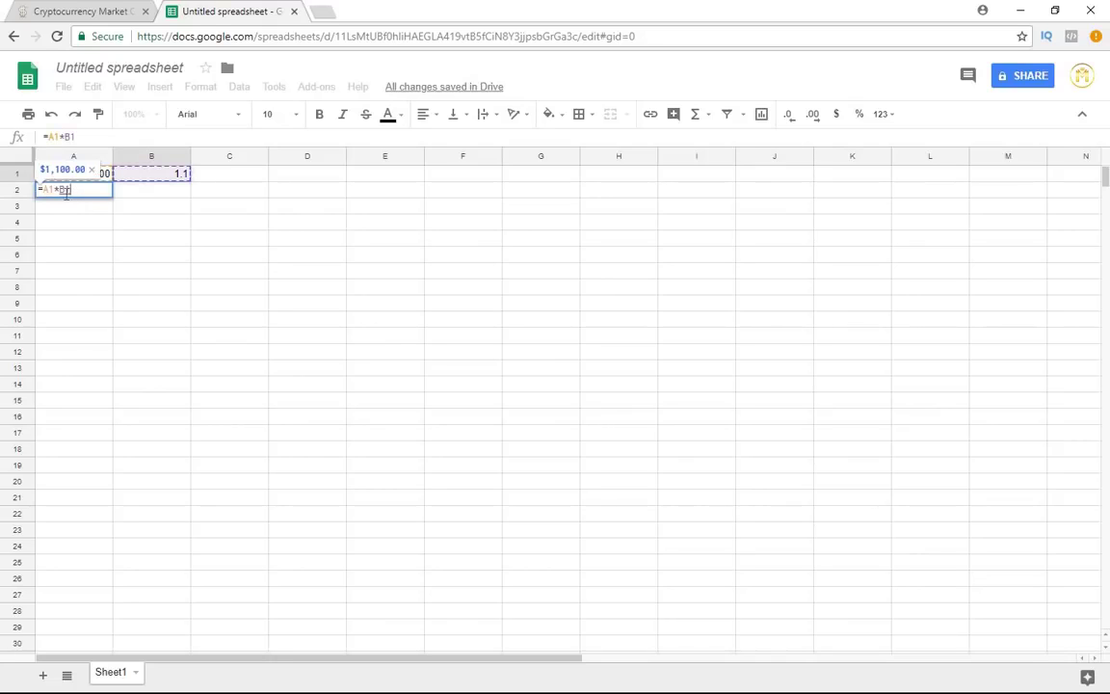
pyautogui.click(67, 136)
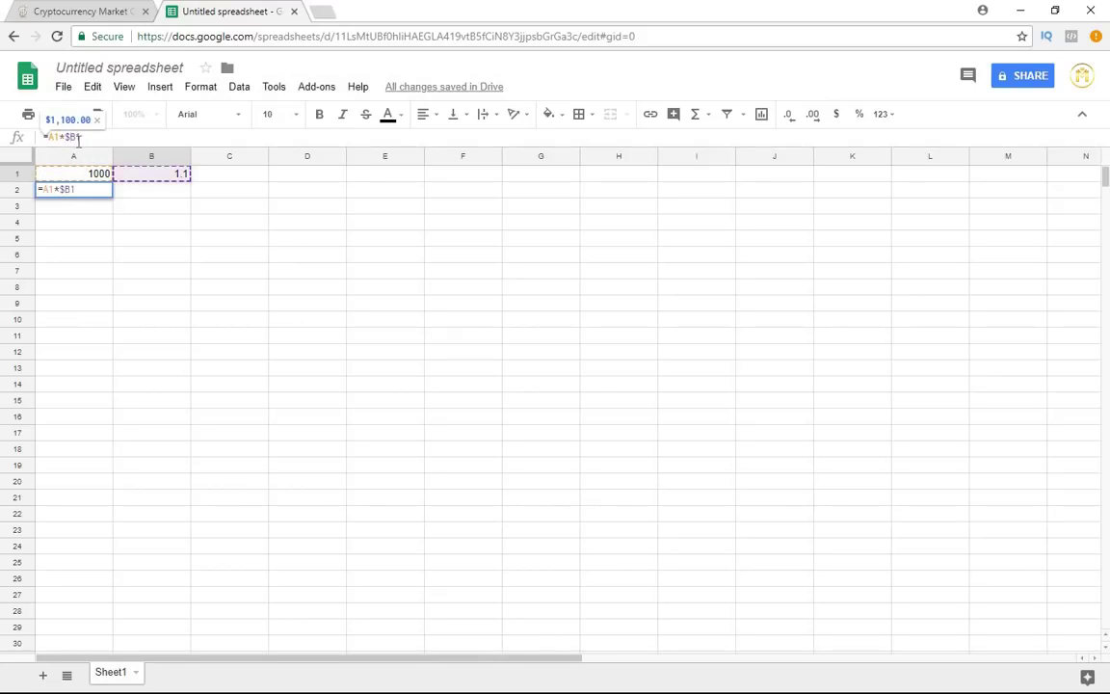
pyautogui.write('$B$')
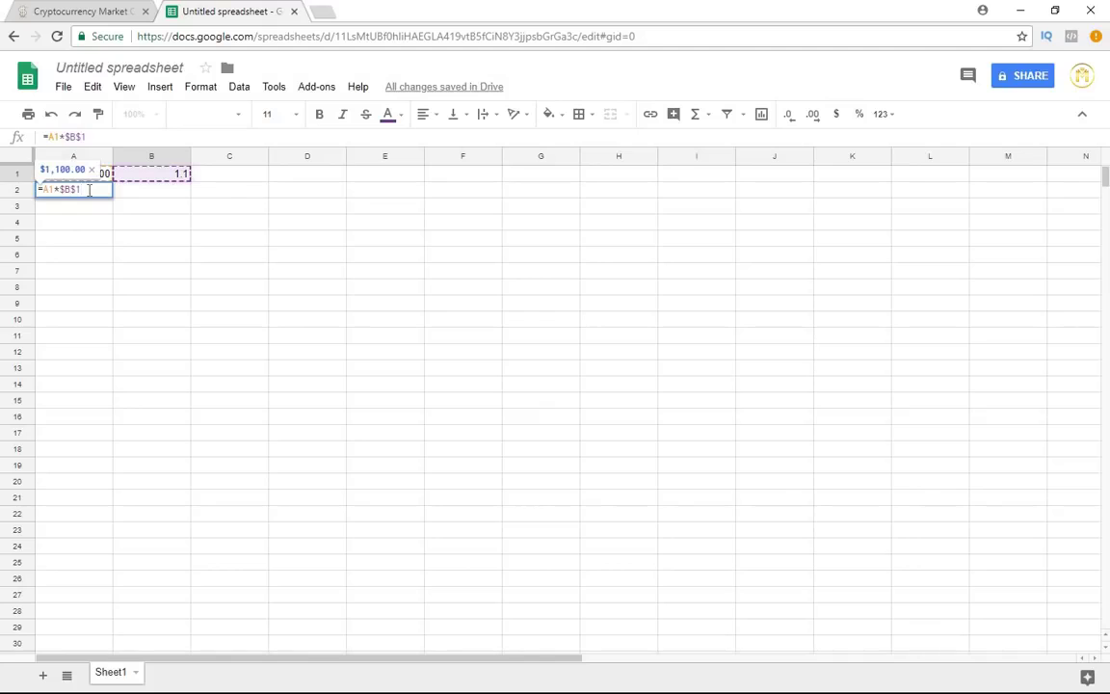
pyautogui.press('Return')
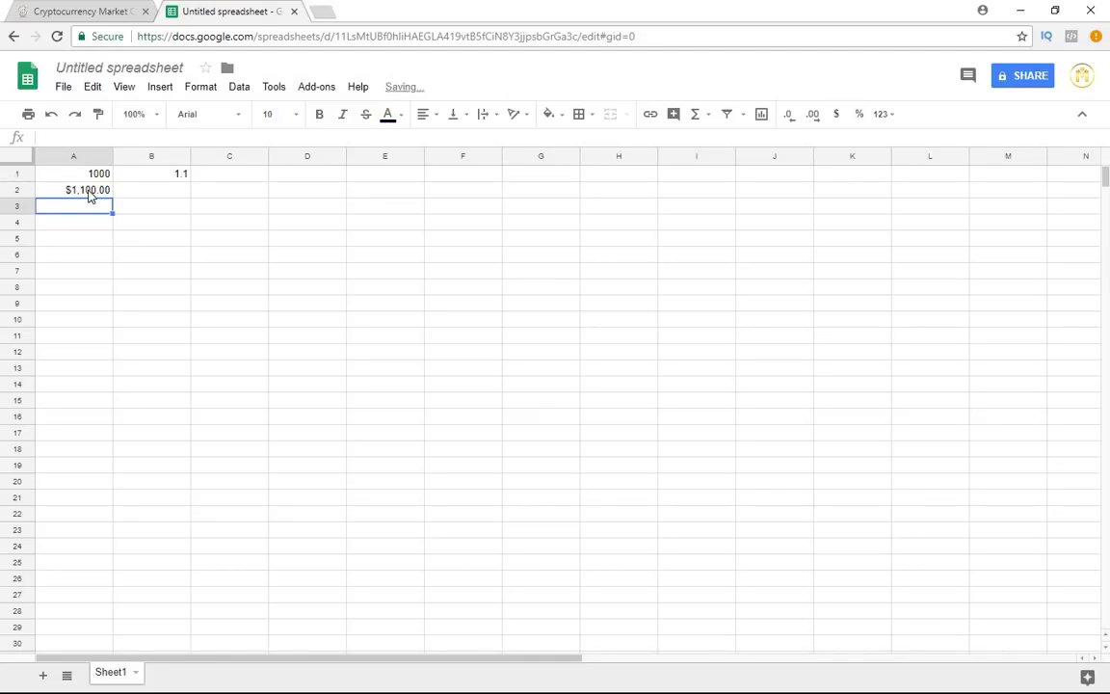
# Fill the formula in A2 down column A through row 59
pyautogui.click(90, 195)
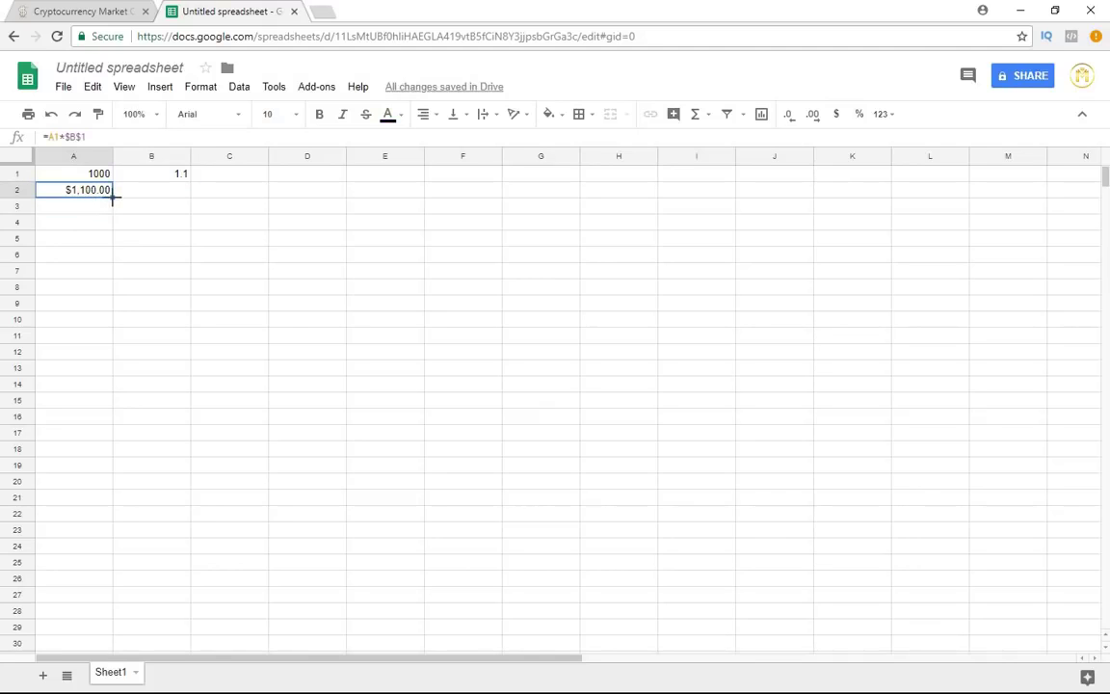
pyautogui.moveTo(113, 197); pyautogui.dragTo(112, 602)
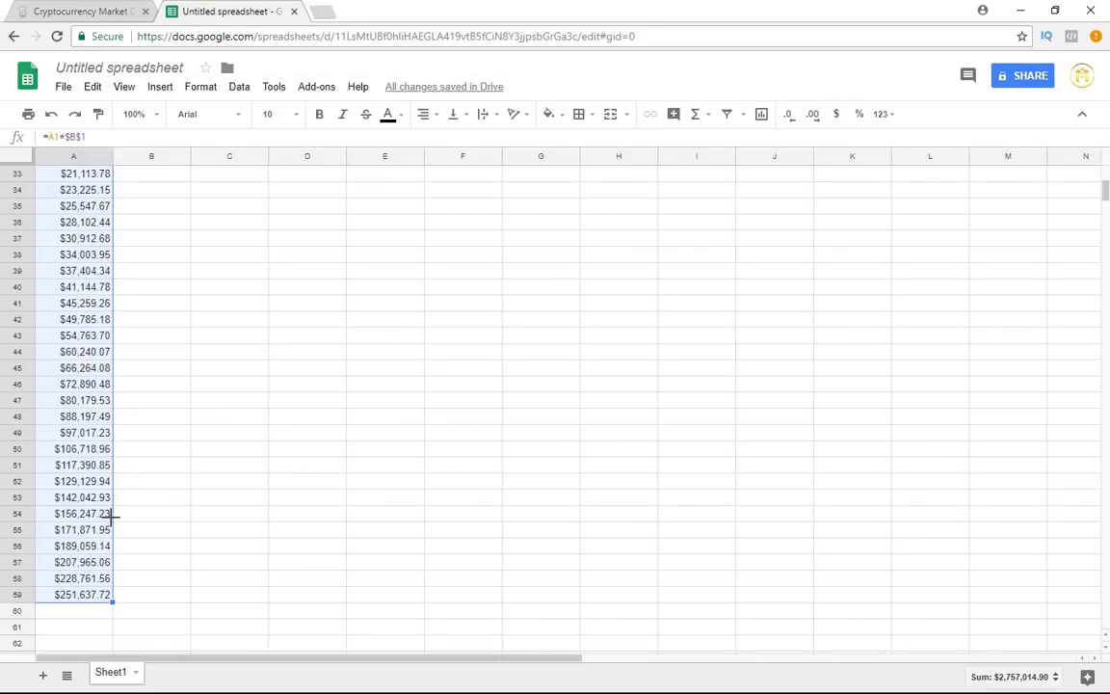
pyautogui.click(146, 536)
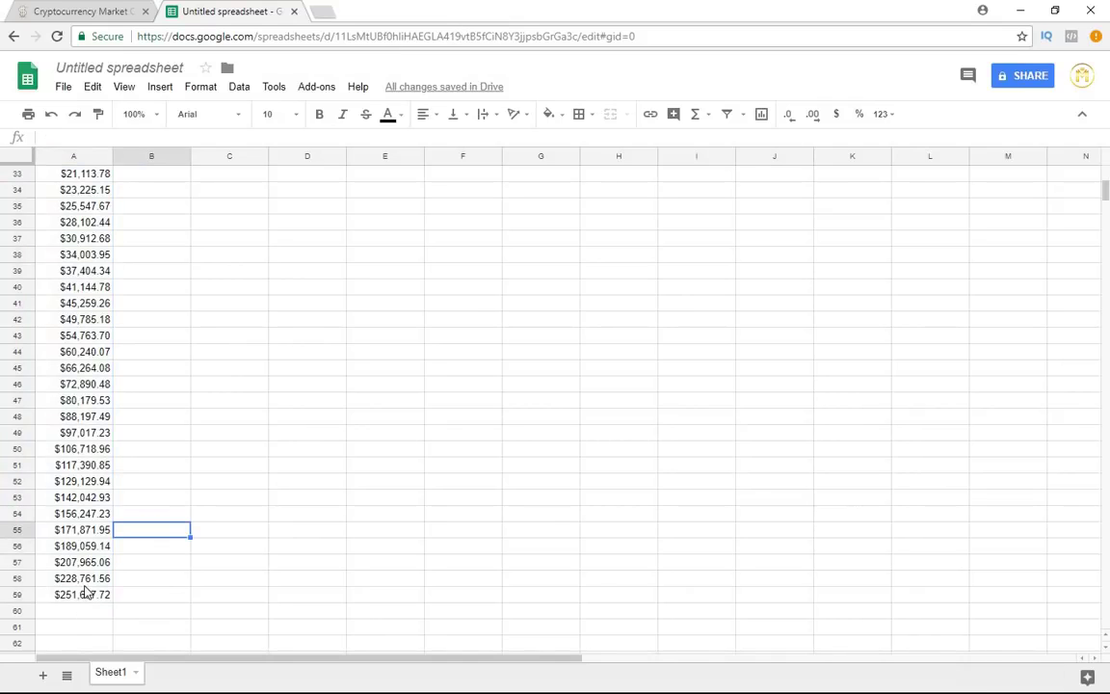
# Clear cells A51 through A59 so the series ends at row 50
pyautogui.click(85, 585)
pyautogui.click(85, 596)
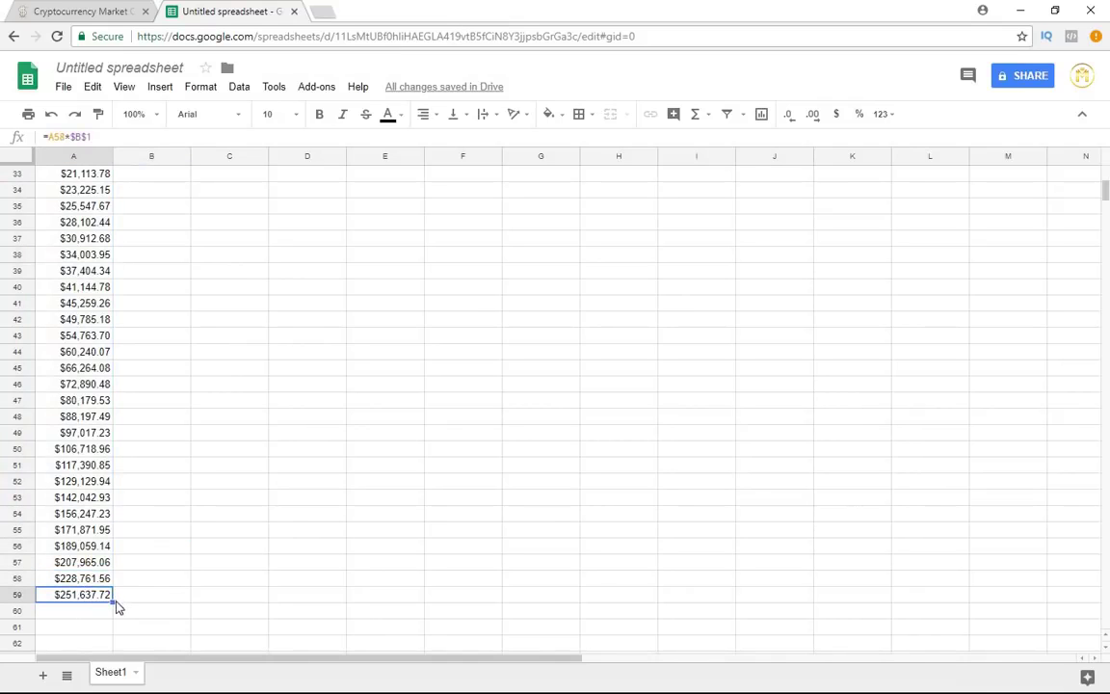
pyautogui.keyDown('shift'); pyautogui.click(101, 464); pyautogui.keyUp('shift')
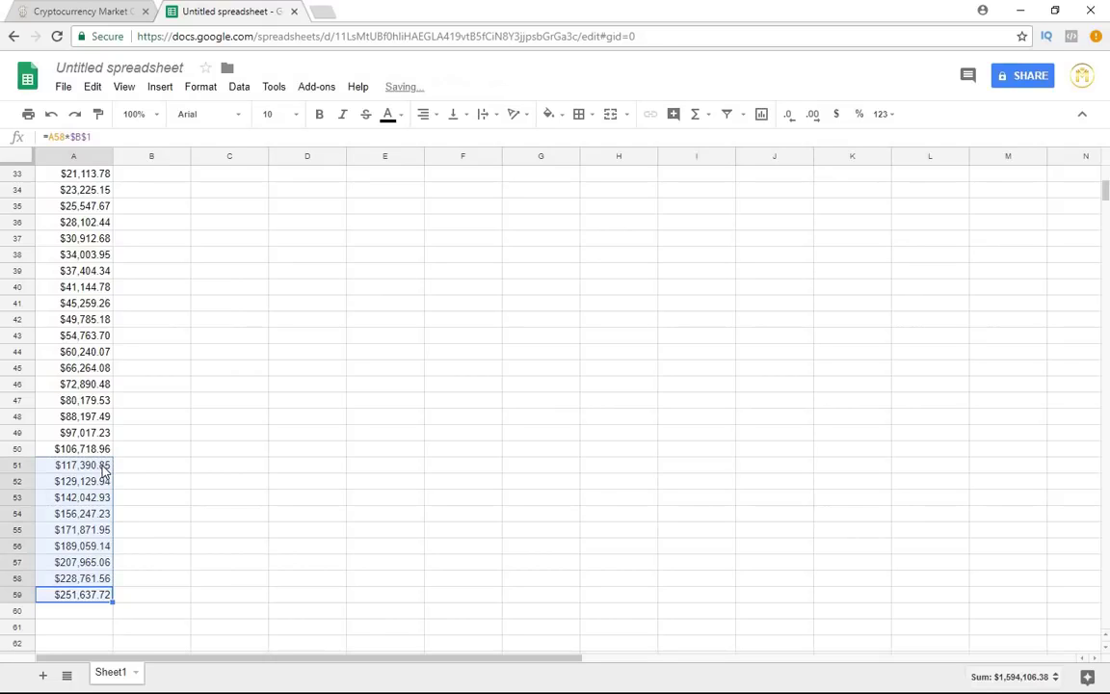
pyautogui.press('Delete')
pyautogui.click(171, 438)
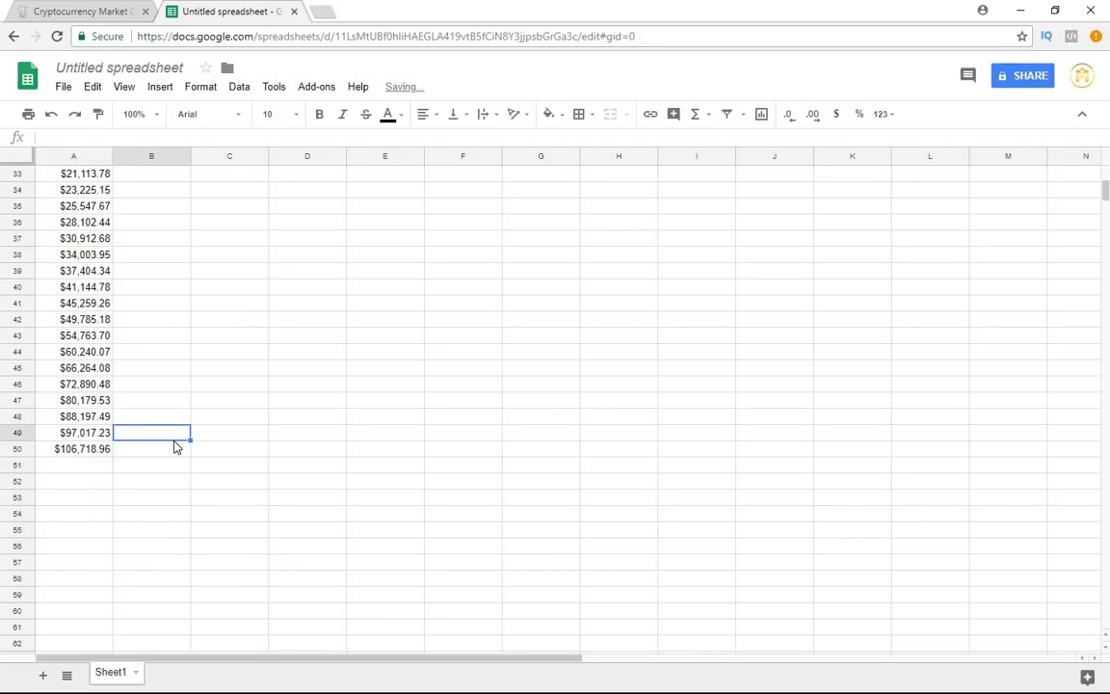
# Clear all compounded amounts in column A from A2 through A50, keeping only row 1
pyautogui.click(85, 451)
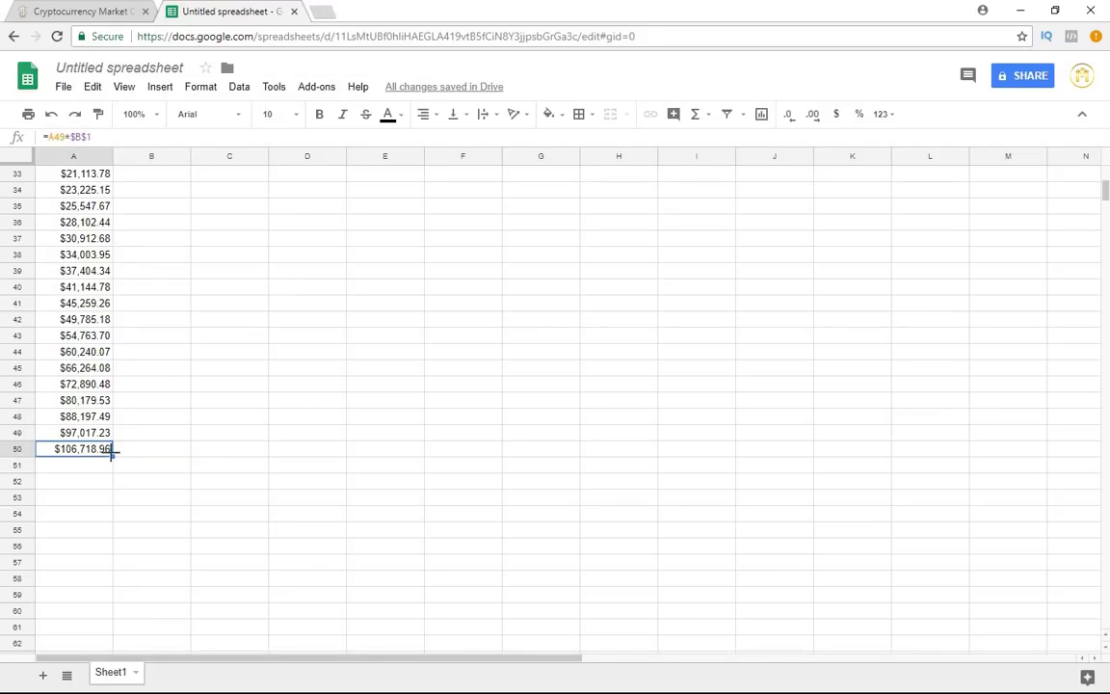
pyautogui.moveTo(111, 458); pyautogui.dragTo(96, 208)
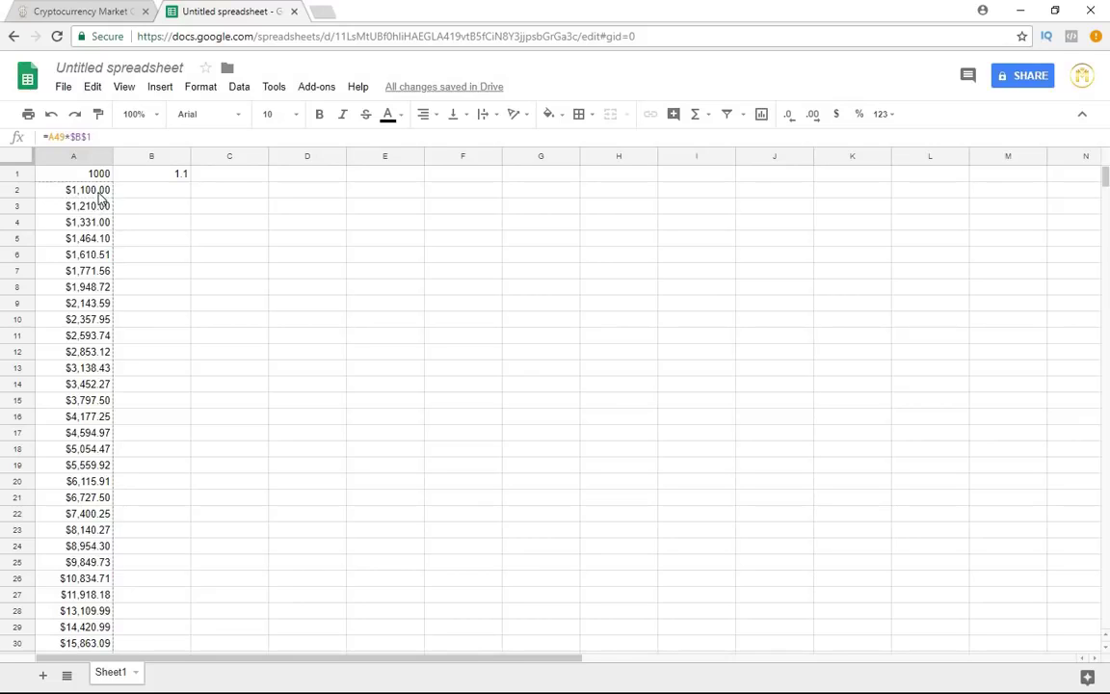
pyautogui.click(97, 191)
pyautogui.hotkey('ctrl', 'shift', 'Down')
pyautogui.press('Delete')
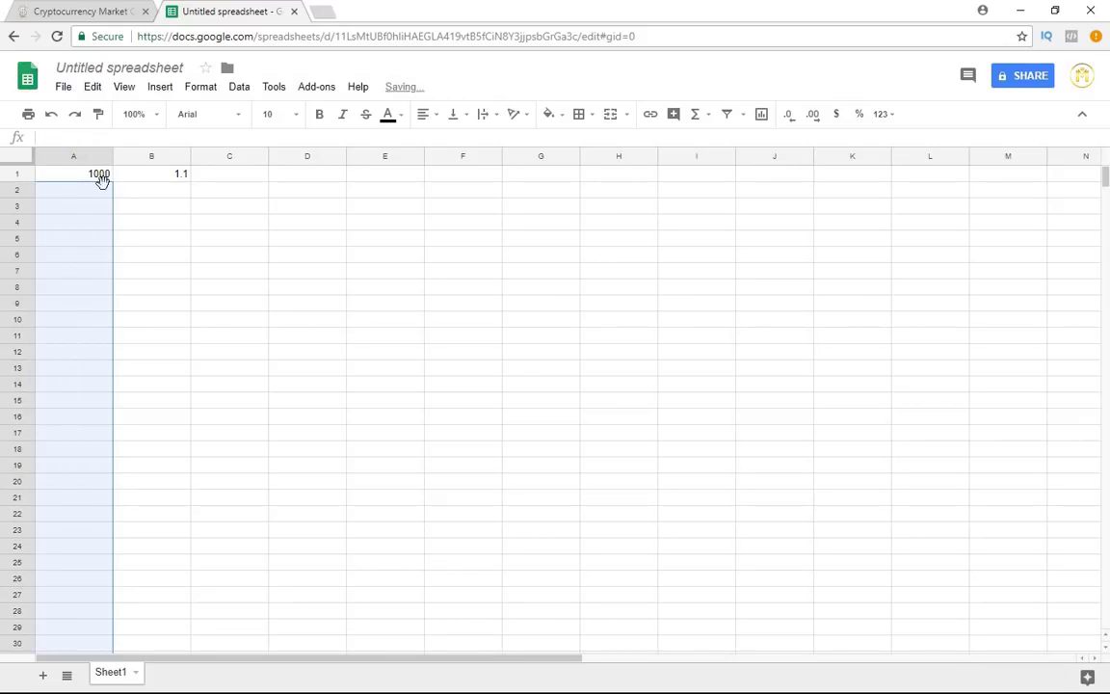
# Set the multiplier in B1 to 1.2 and select A2
pyautogui.click(184, 179)
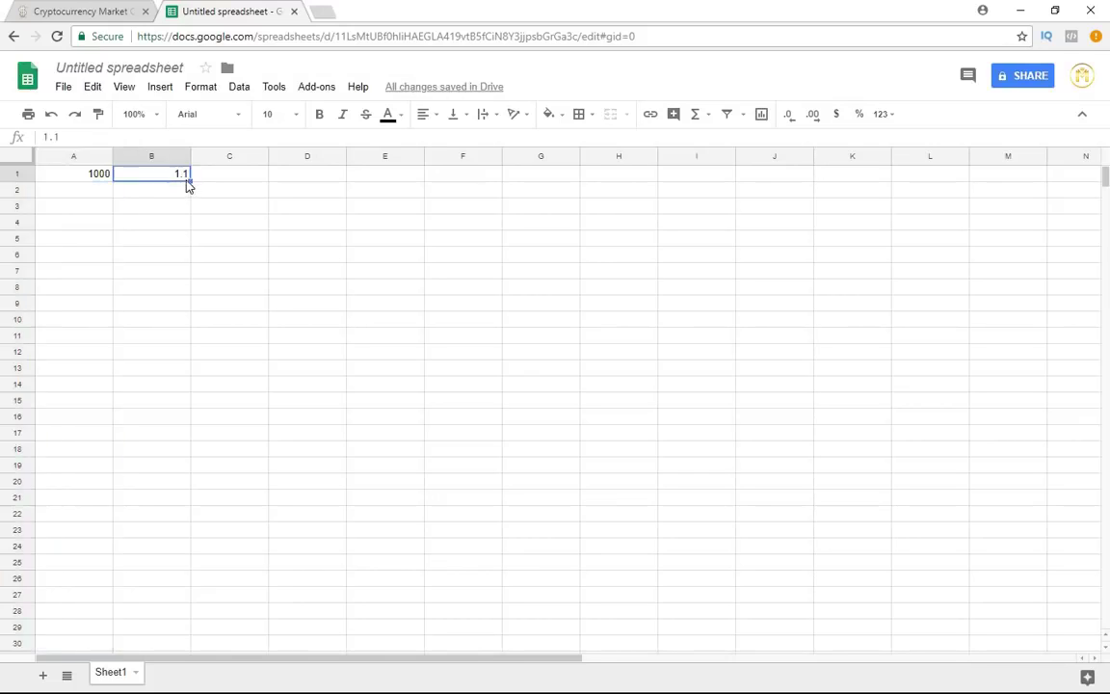
pyautogui.click(91, 139)
pyautogui.press('BackSpace')
pyautogui.write('2')
pyautogui.click(86, 191)
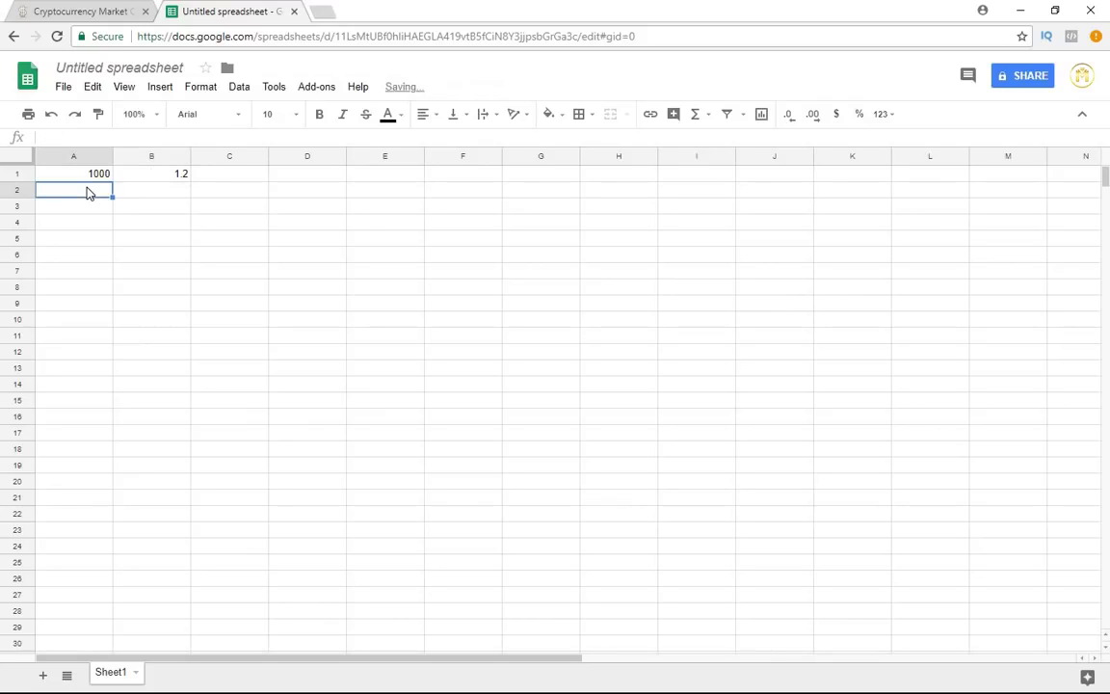
# Enter the formula =A1*$B$1 in A2 to multiply the starting amount by the fixed multiplier
pyautogui.write('=')
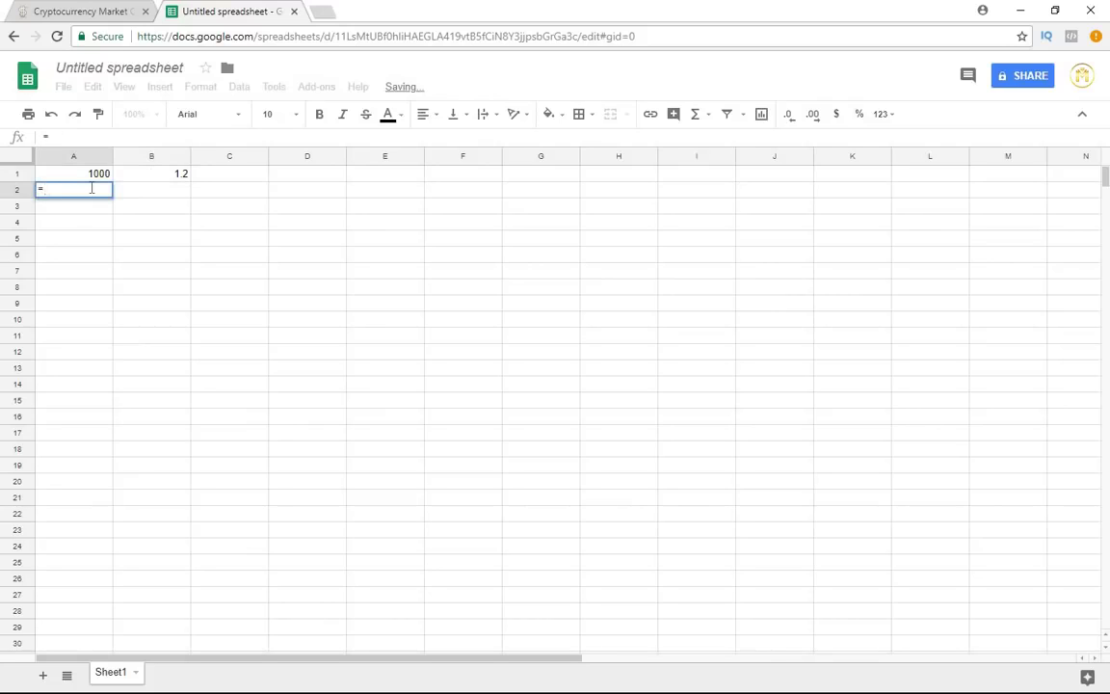
pyautogui.click(88, 170)
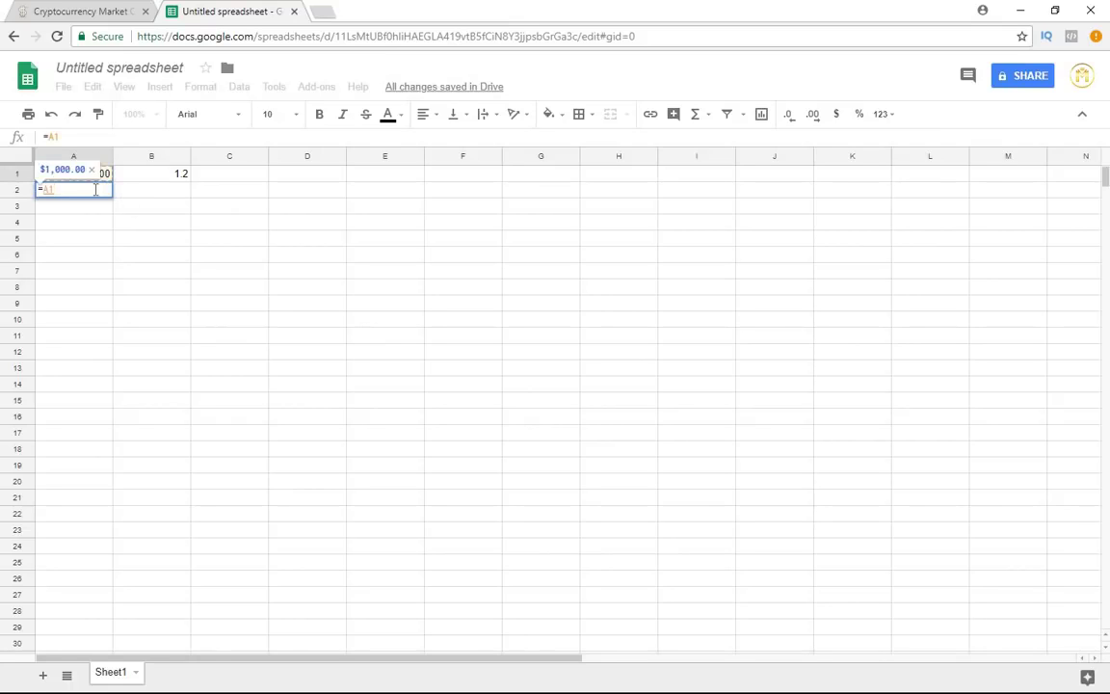
pyautogui.write('*')
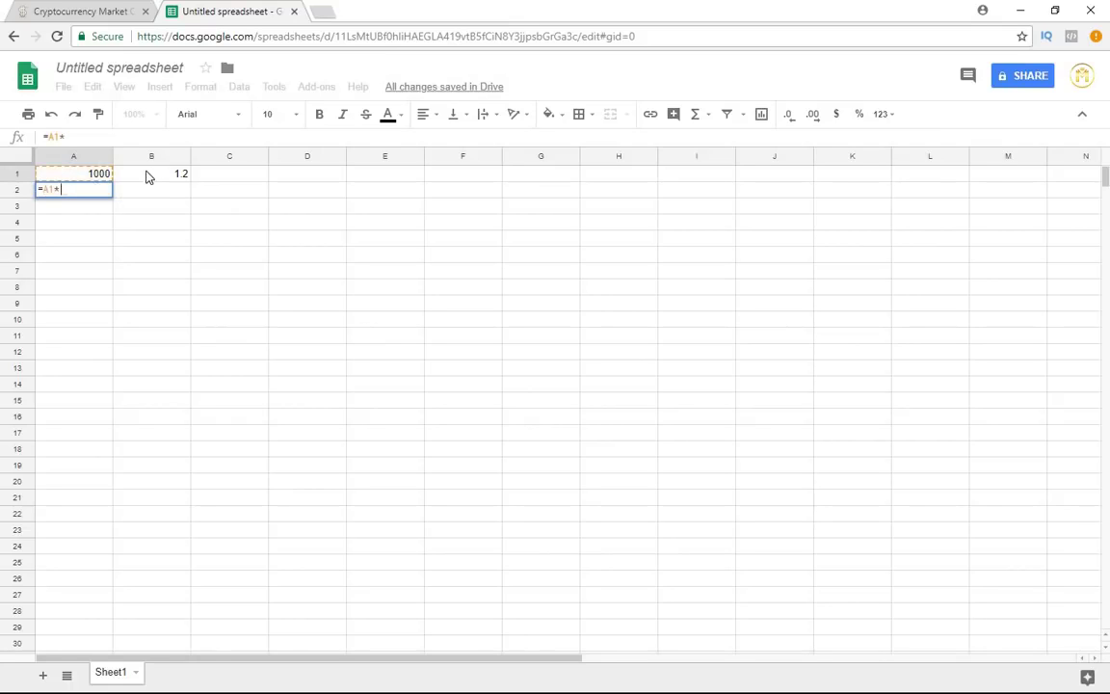
pyautogui.click(142, 179)
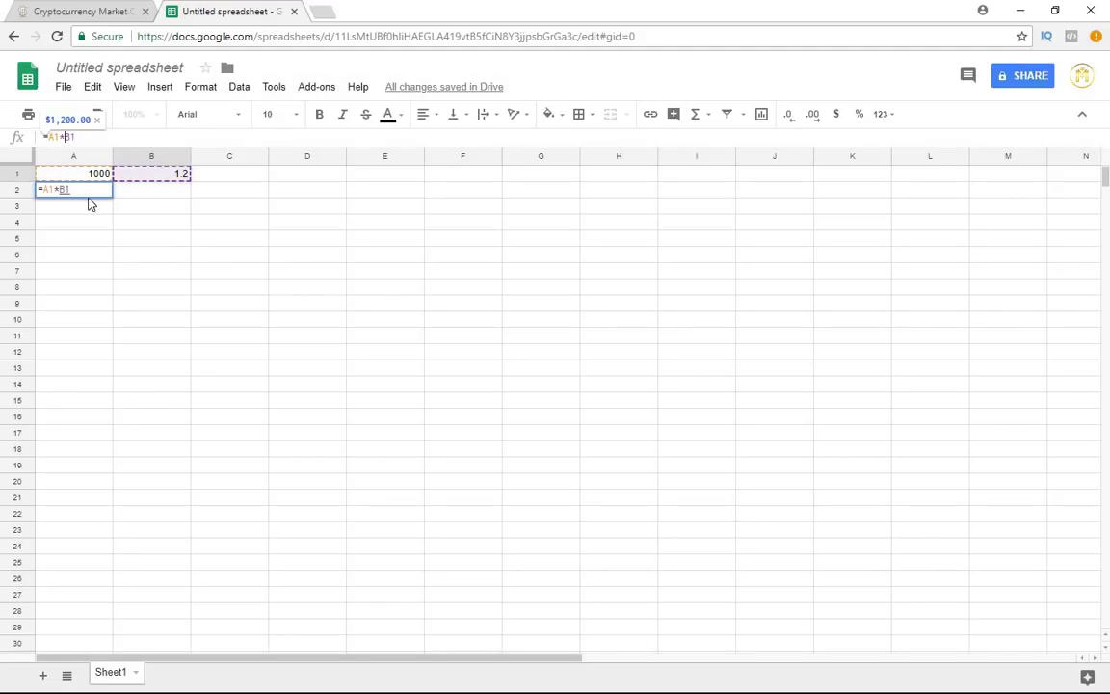
pyautogui.write('$B$')
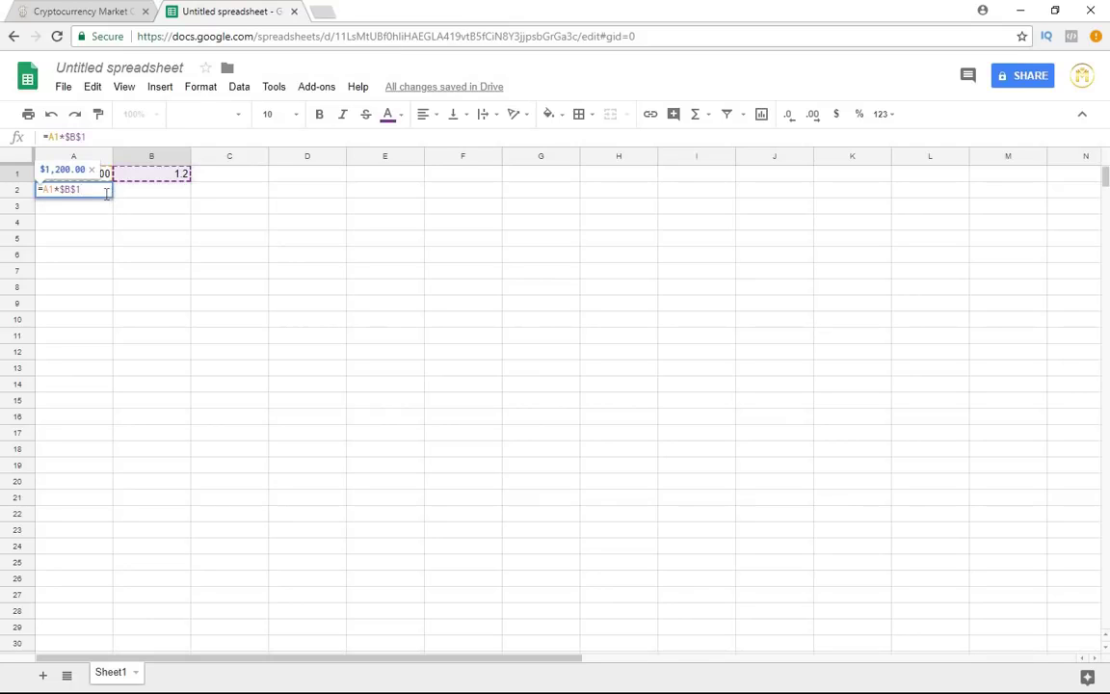
pyautogui.click(149, 225)
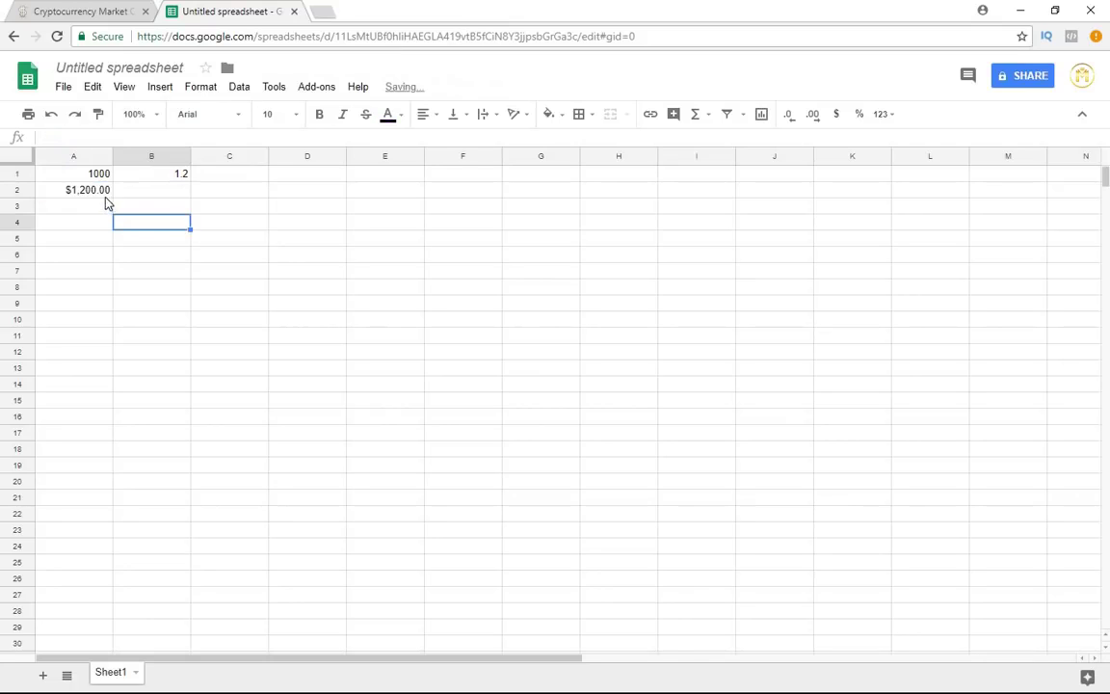
# Fill the compounding formula from A2 down column A through row 40
pyautogui.click(100, 191)
pyautogui.moveTo(113, 255); pyautogui.dragTo(106, 484)
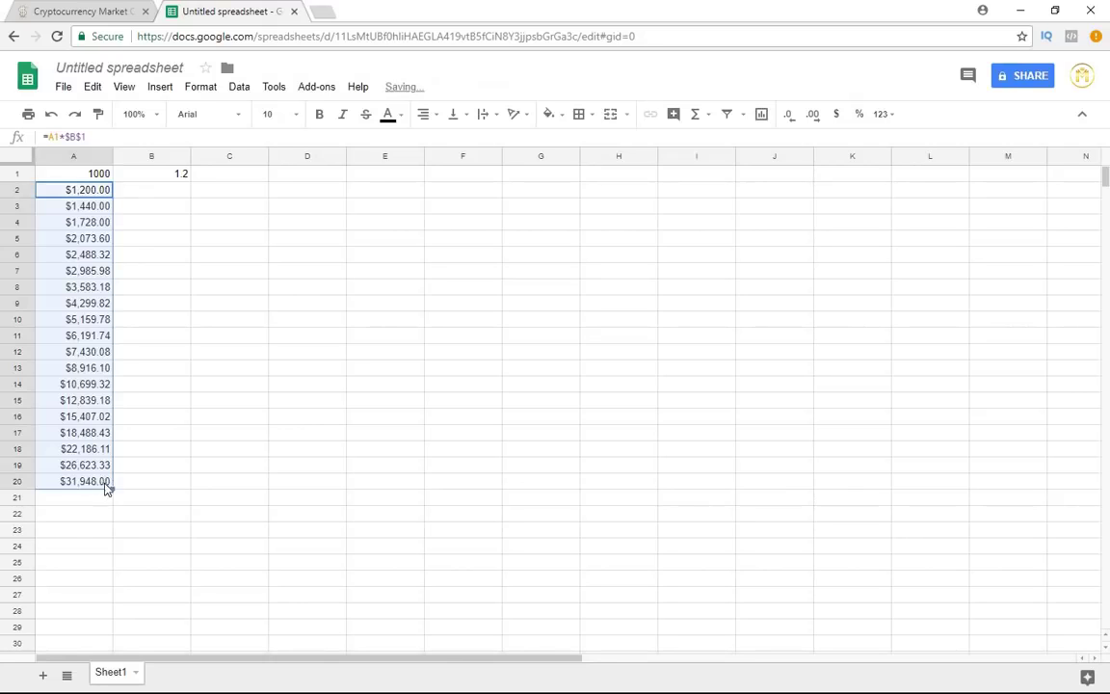
pyautogui.click(130, 487)
pyautogui.click(108, 483)
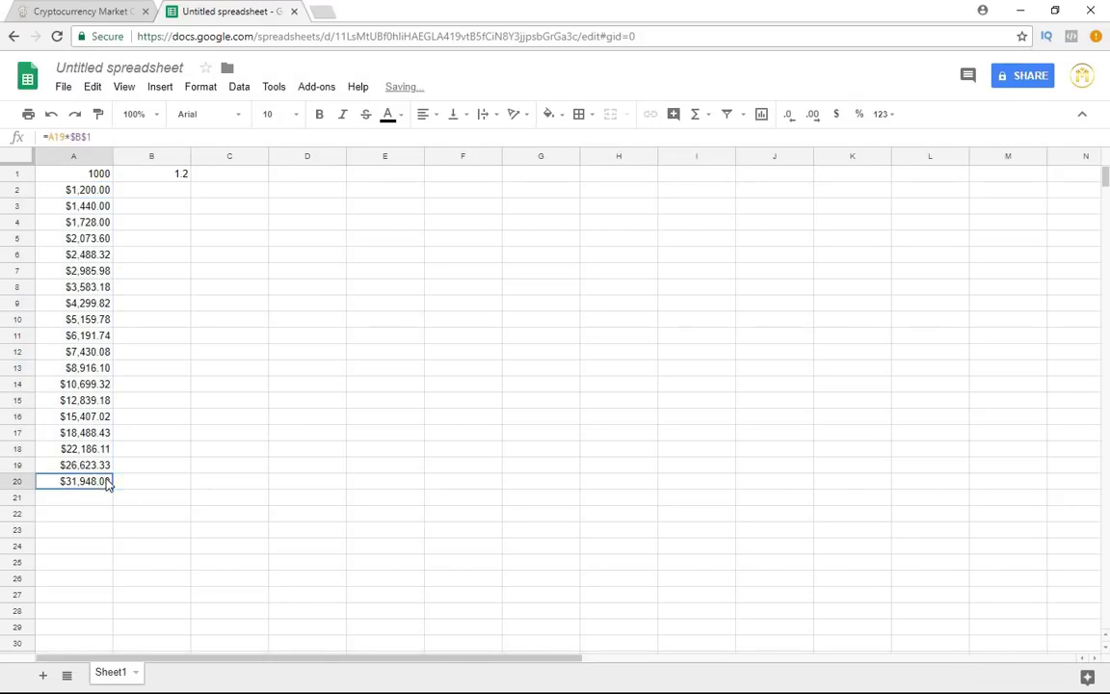
pyautogui.moveTo(110, 488)
pyautogui.mouseDown()
pyautogui.moveTo(106, 678)
pyautogui.moveTo(101, 468)
pyautogui.moveTo(103, 484)
pyautogui.mouseUp()
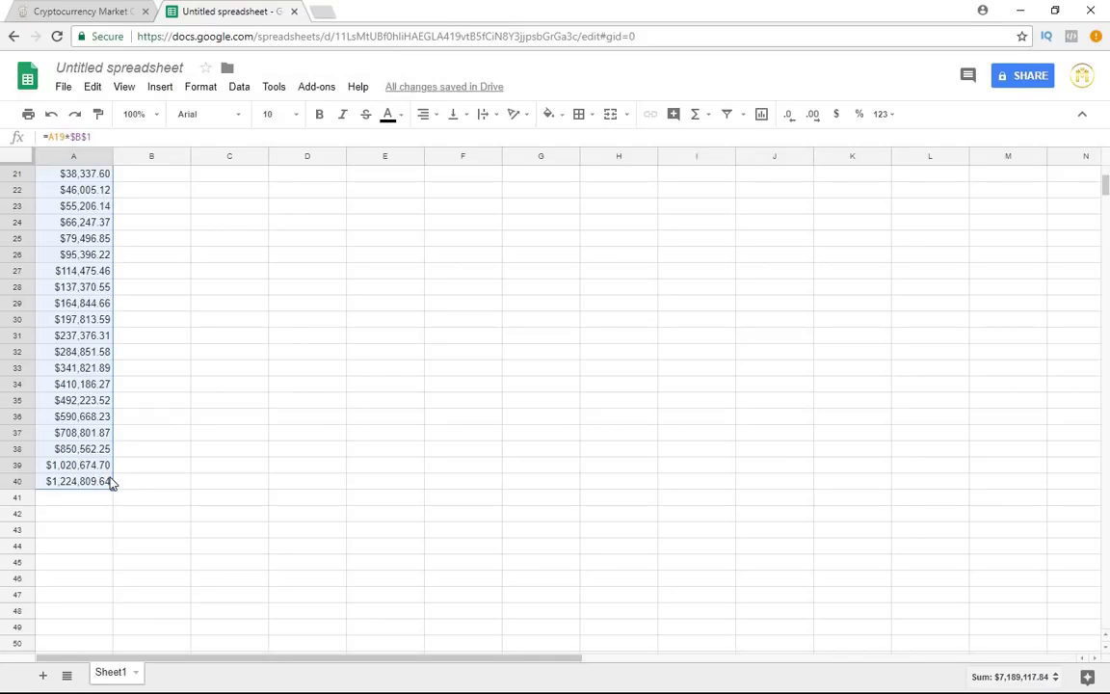
pyautogui.click(126, 485)
pyautogui.click(104, 485)
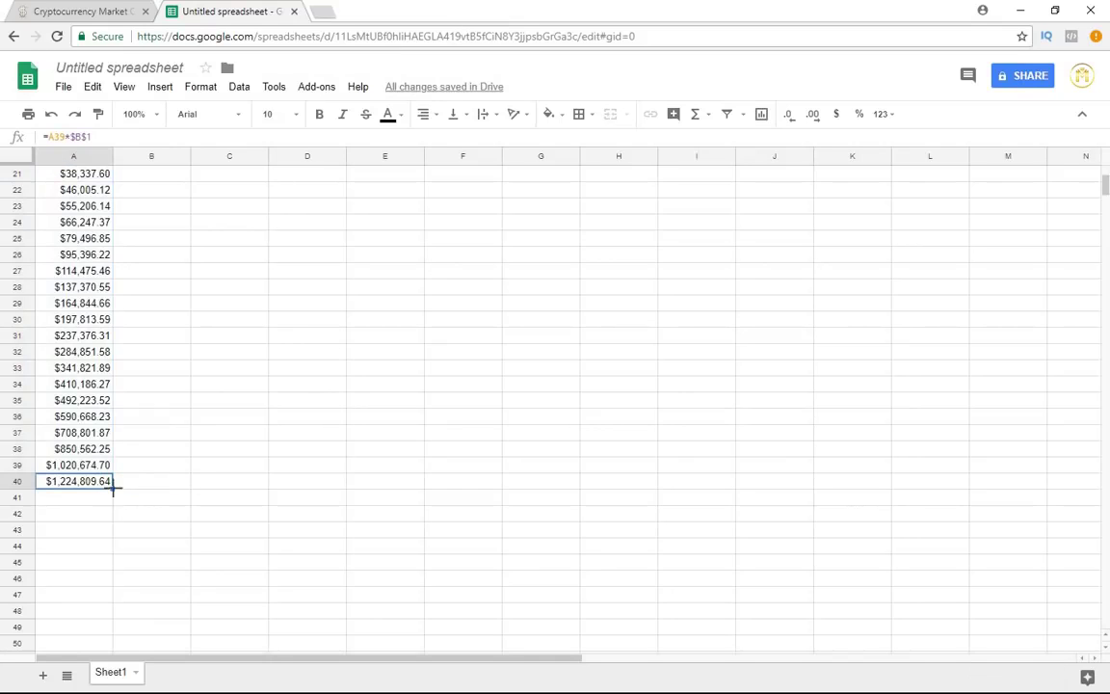
# Clear cells A27 through A40 so the series ends at row 26
pyautogui.keyDown('shift'); pyautogui.click(101, 273); pyautogui.keyUp('shift')
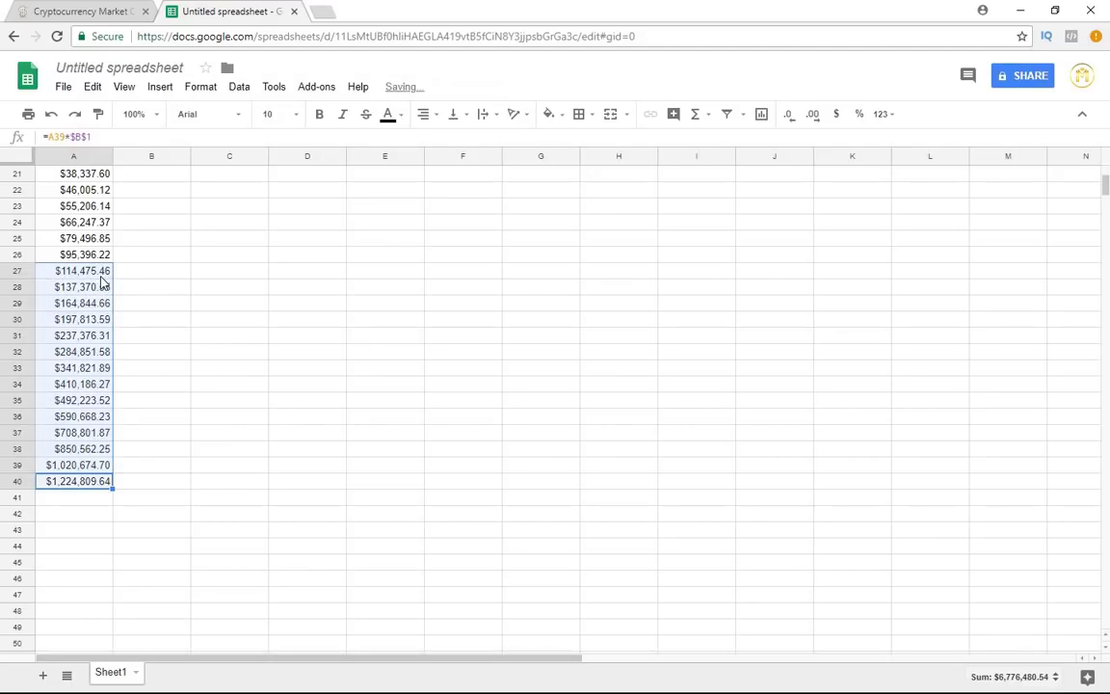
pyautogui.press('Delete')
pyautogui.click(181, 273)
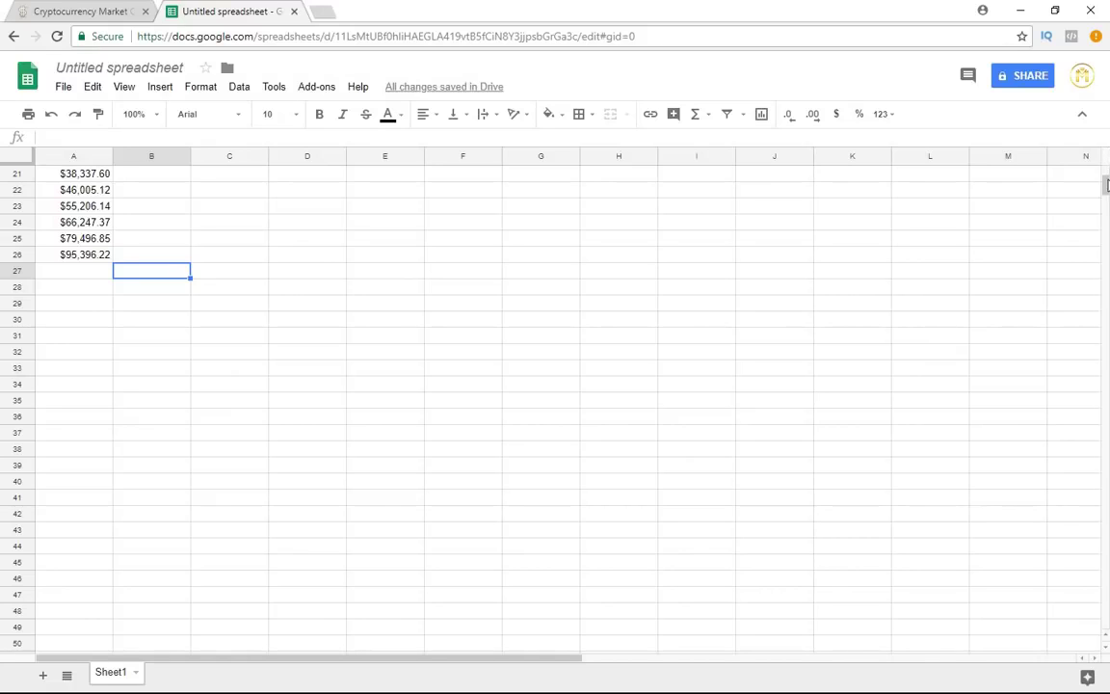
pyautogui.scroll(2, 1108, 154)
pyautogui.scroll(5, 1108, 149)
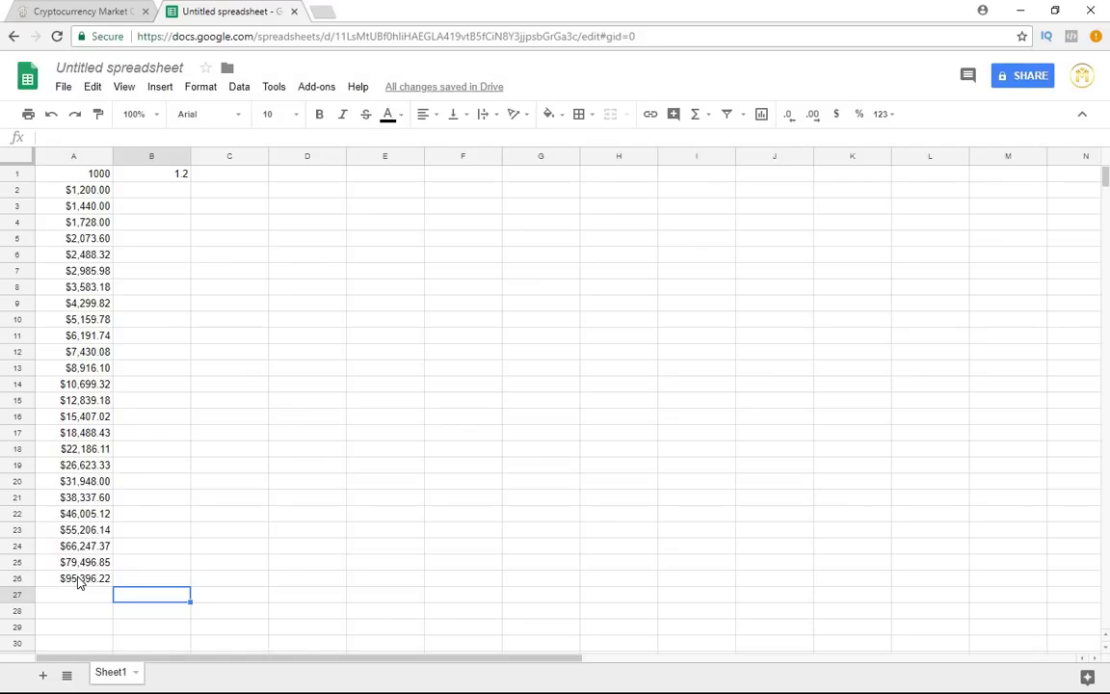
pyautogui.click(129, 573)
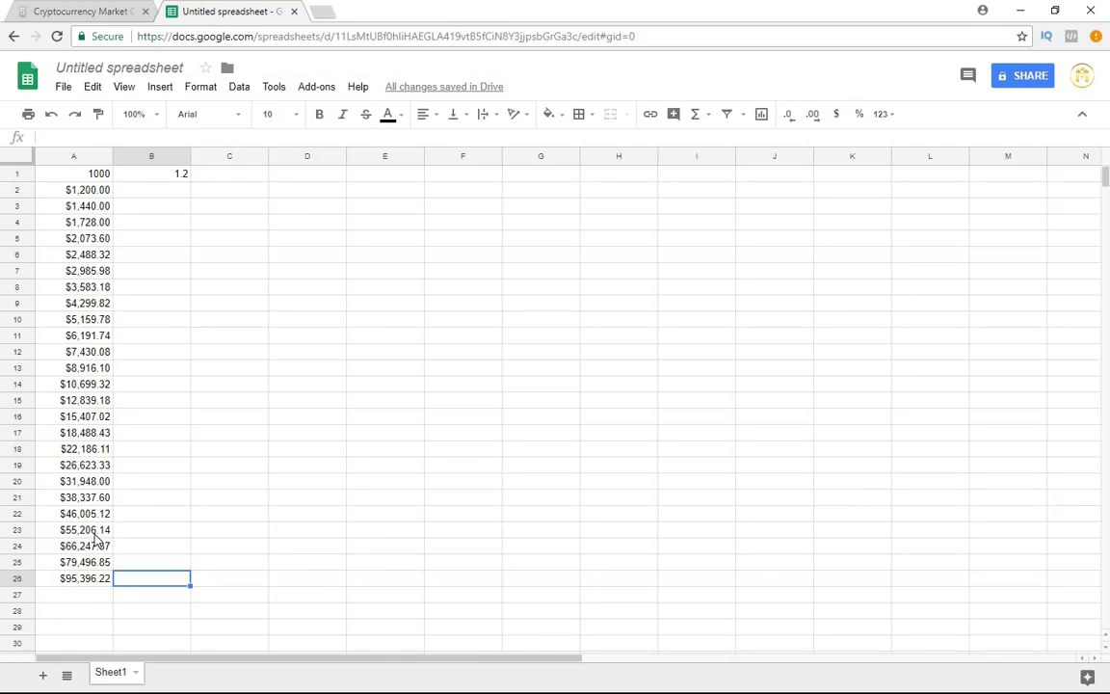
pyautogui.click(94, 583)
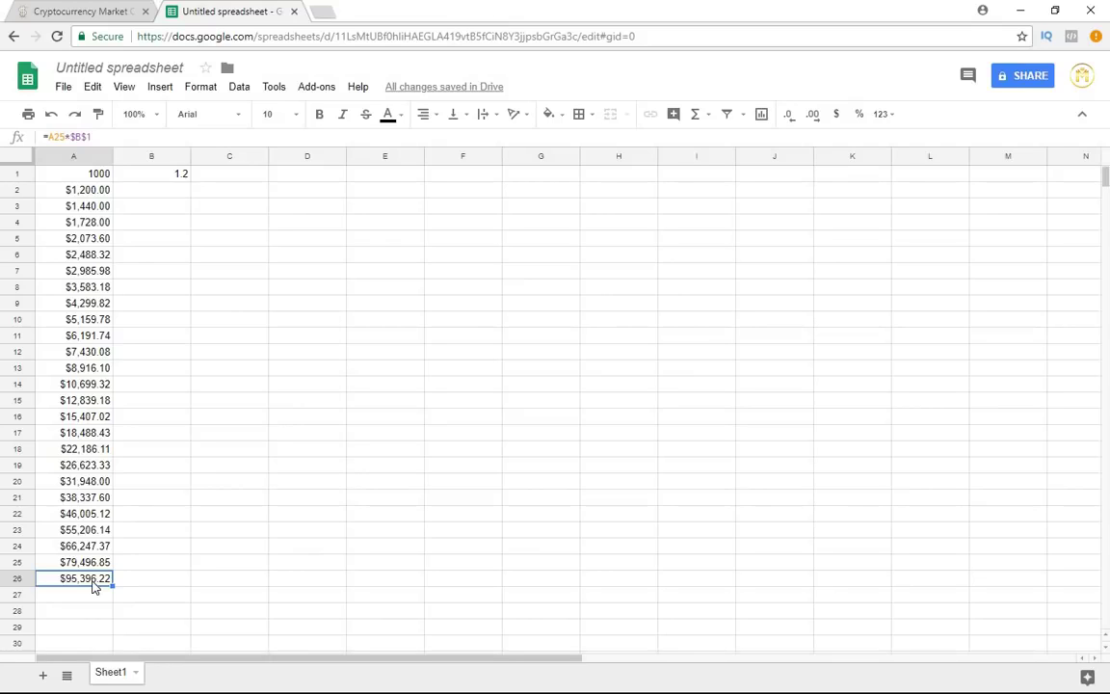
pyautogui.click(100, 176)
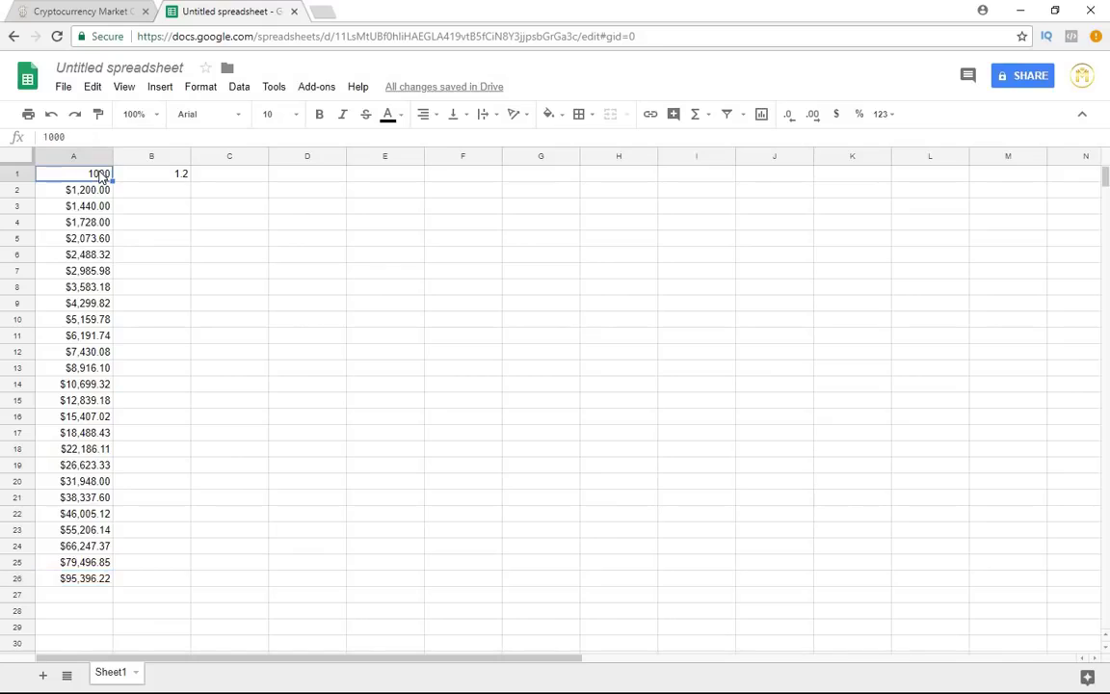
# Replace the multiplier in B1 with 3.0
pyautogui.click(186, 179)
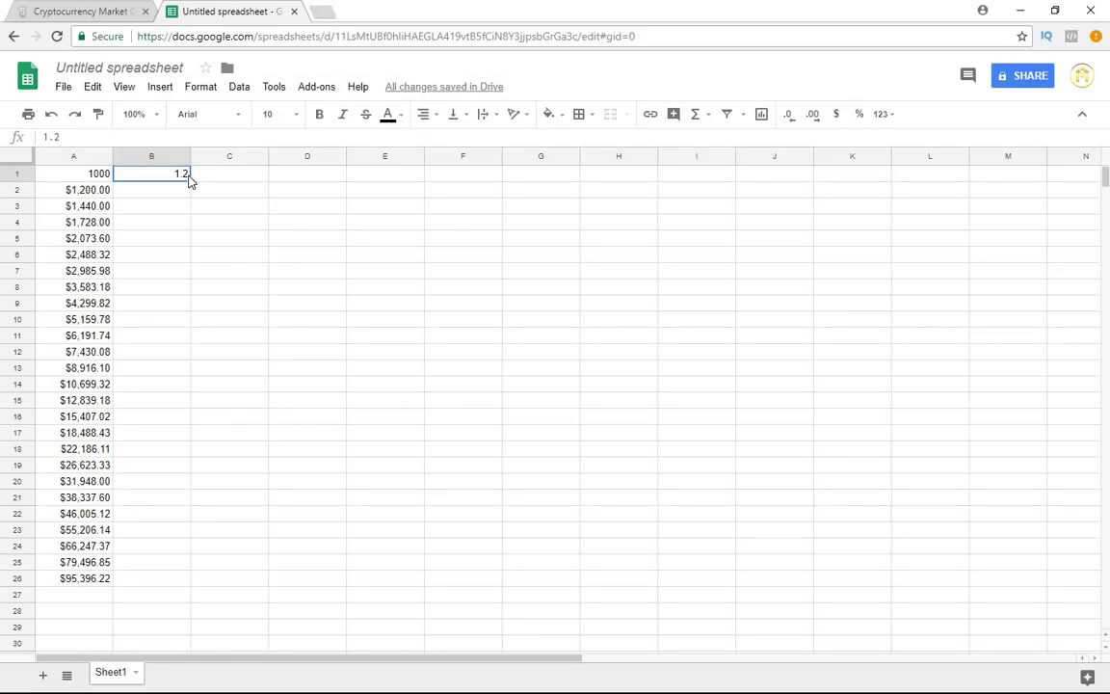
pyautogui.press('Delete')
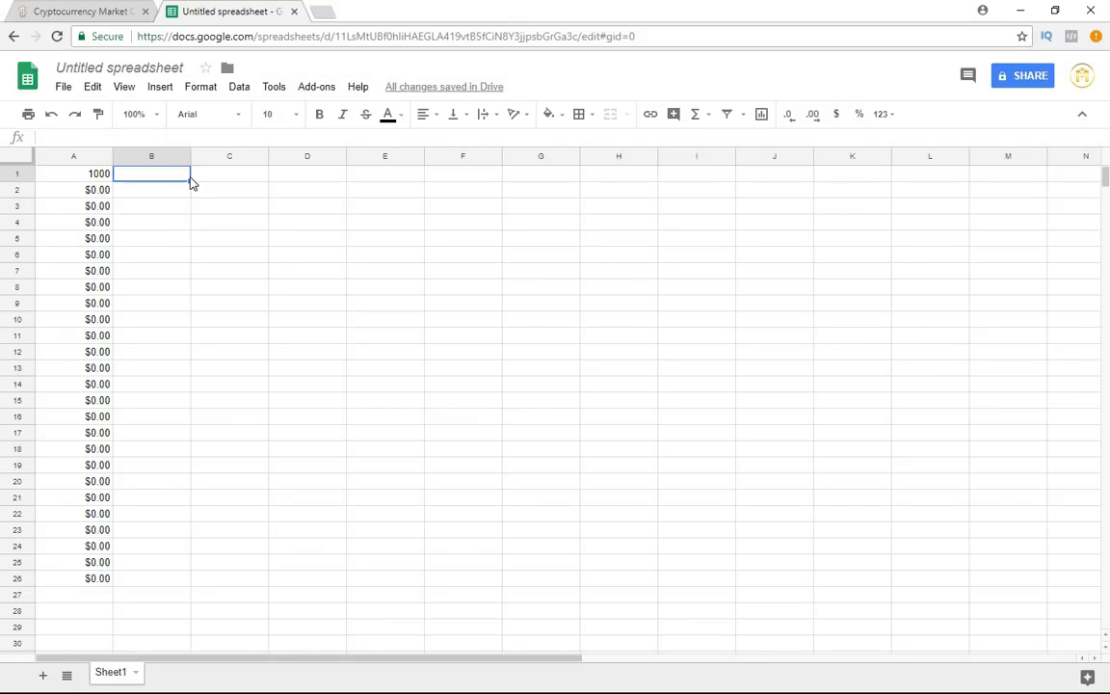
pyautogui.write('3.0')
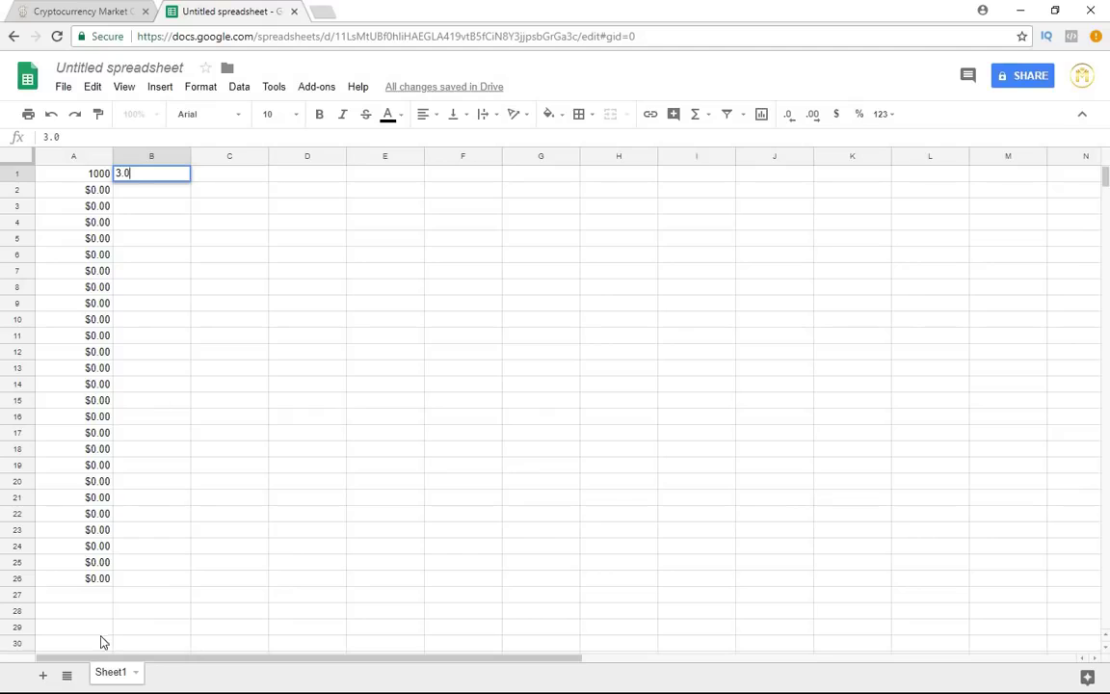
# Clear the compounded amounts in A2 through A26, keeping the starting amount and multiplier in row 1
pyautogui.click(104, 578)
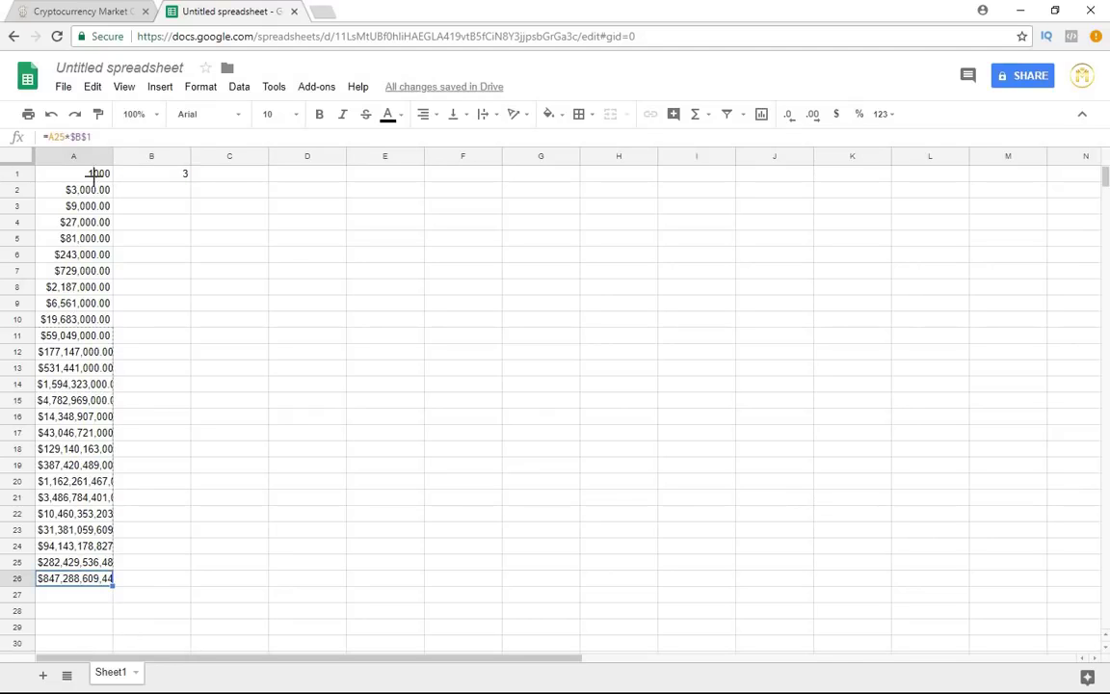
pyautogui.keyDown('shift'); pyautogui.click(93, 193); pyautogui.keyUp('shift')
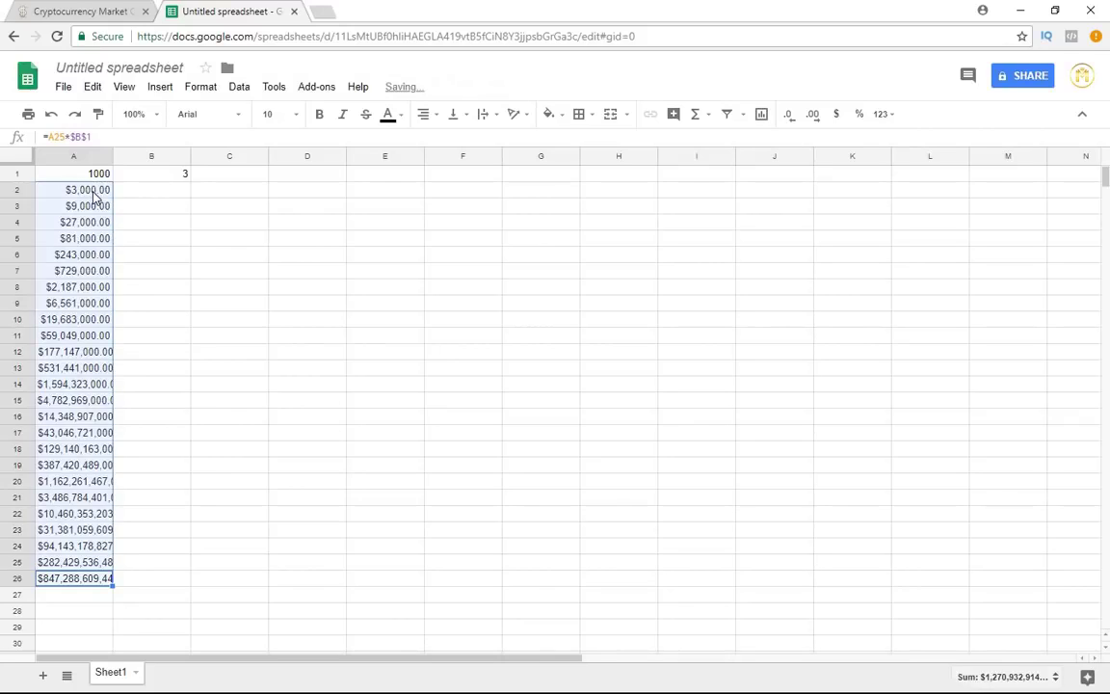
pyautogui.press('Delete')
pyautogui.click(178, 209)
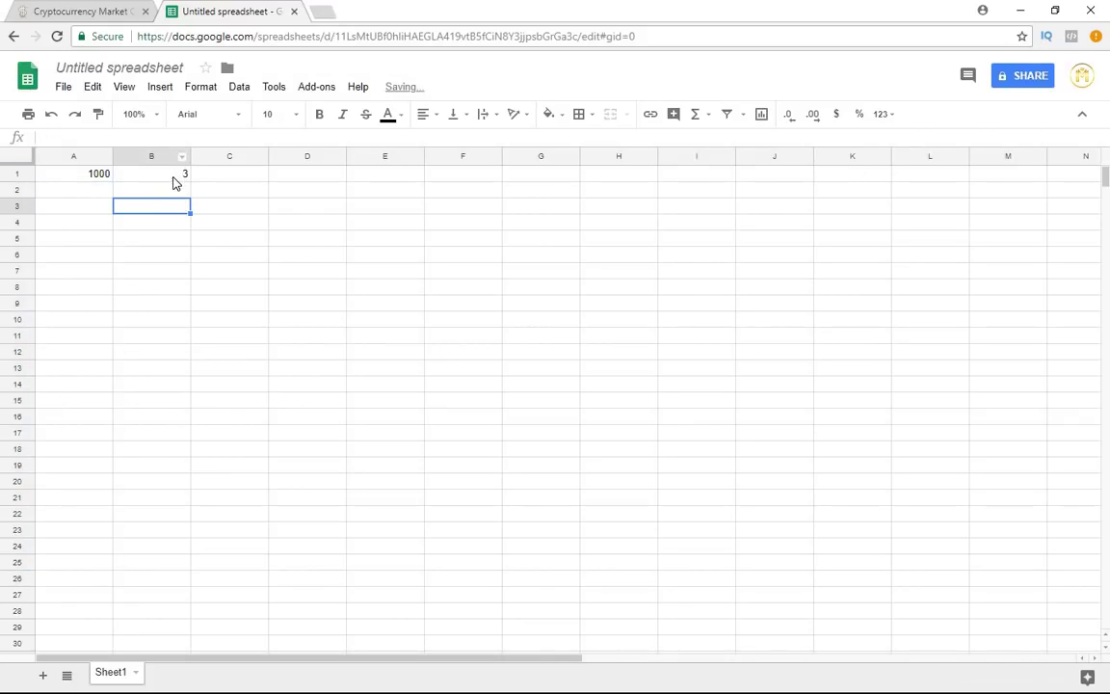
pyautogui.click(175, 178)
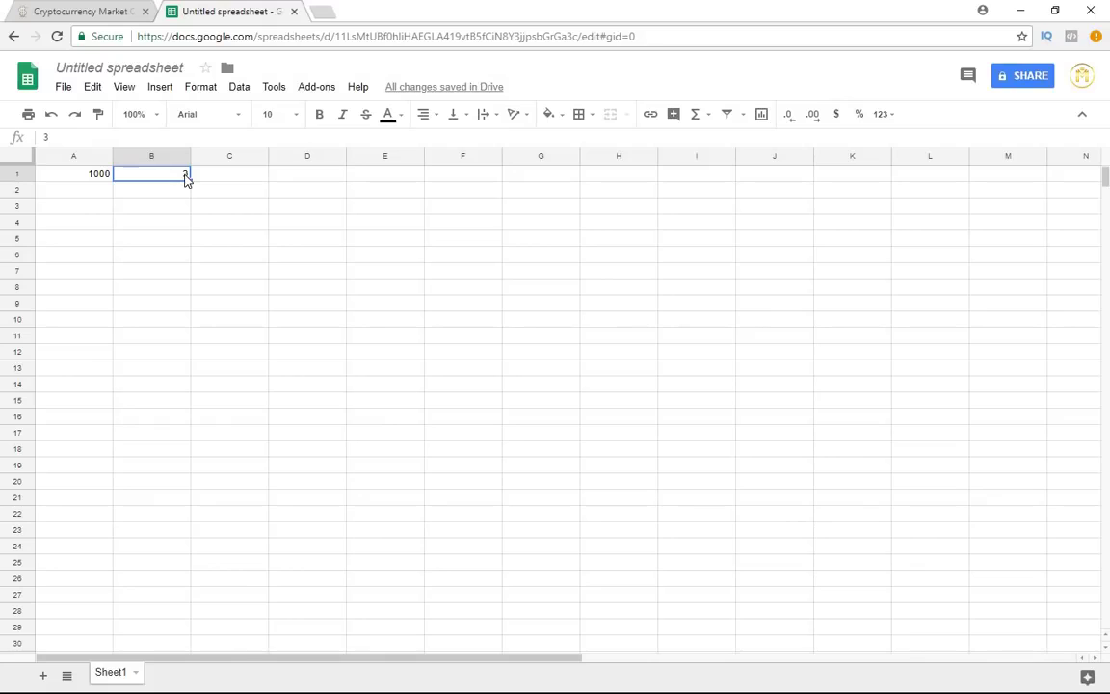
# Enter the formula =A1*$B$1 in A2, with the reference to the multiplier cell made absolute
pyautogui.click(83, 195)
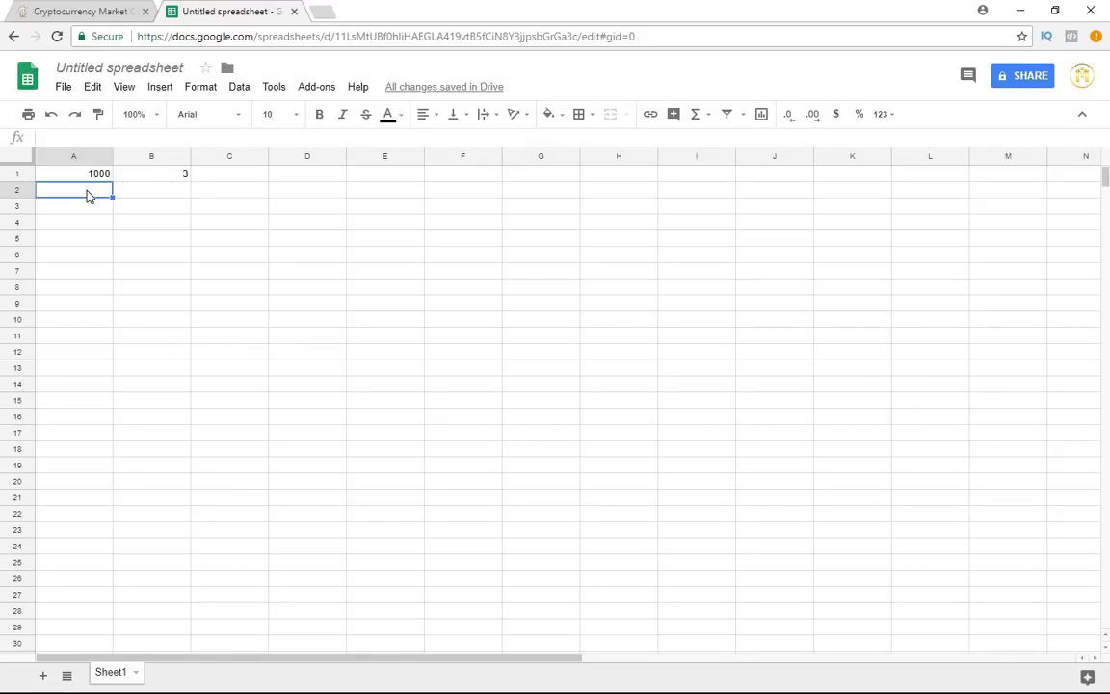
pyautogui.write('=')
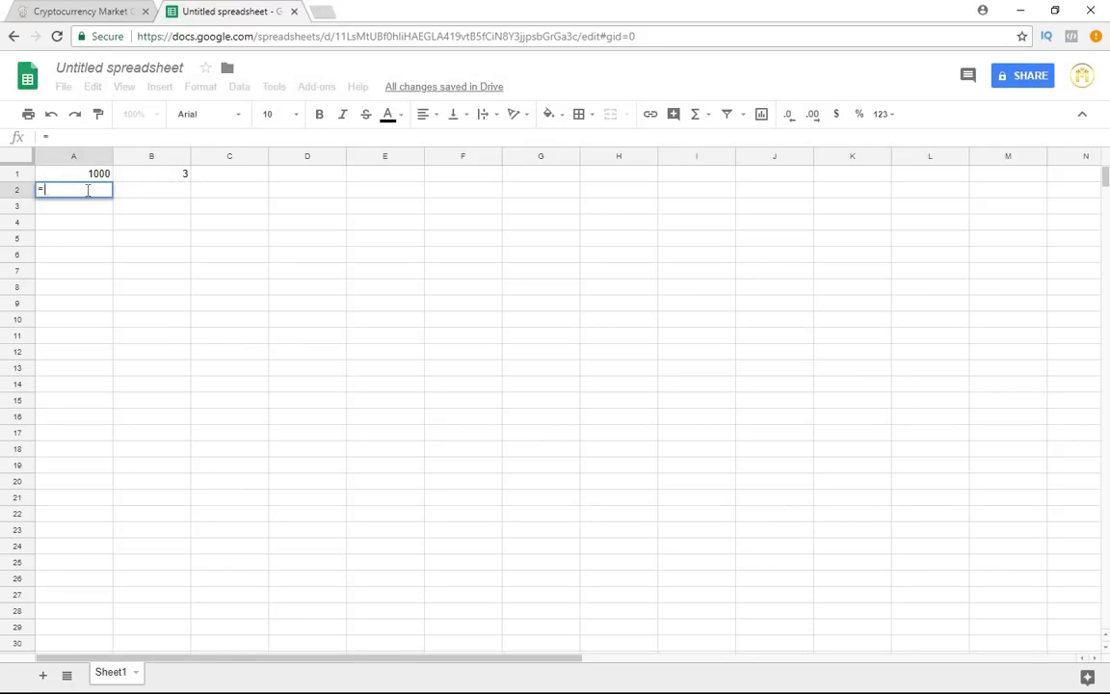
pyautogui.click(89, 172)
pyautogui.write('*')
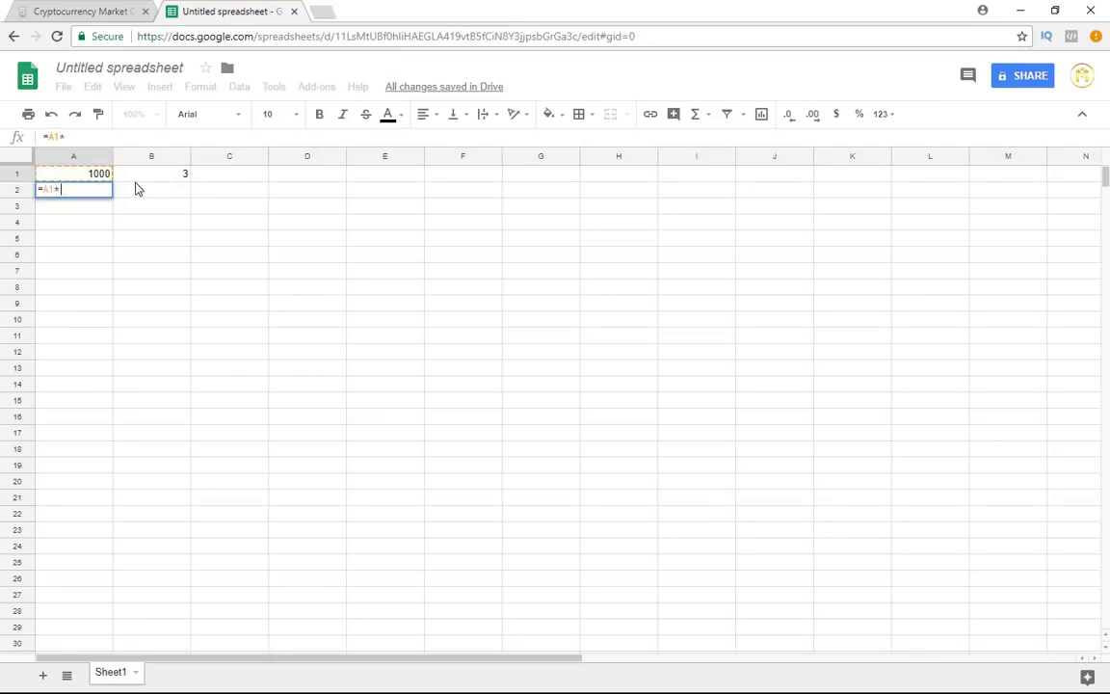
pyautogui.click(145, 173)
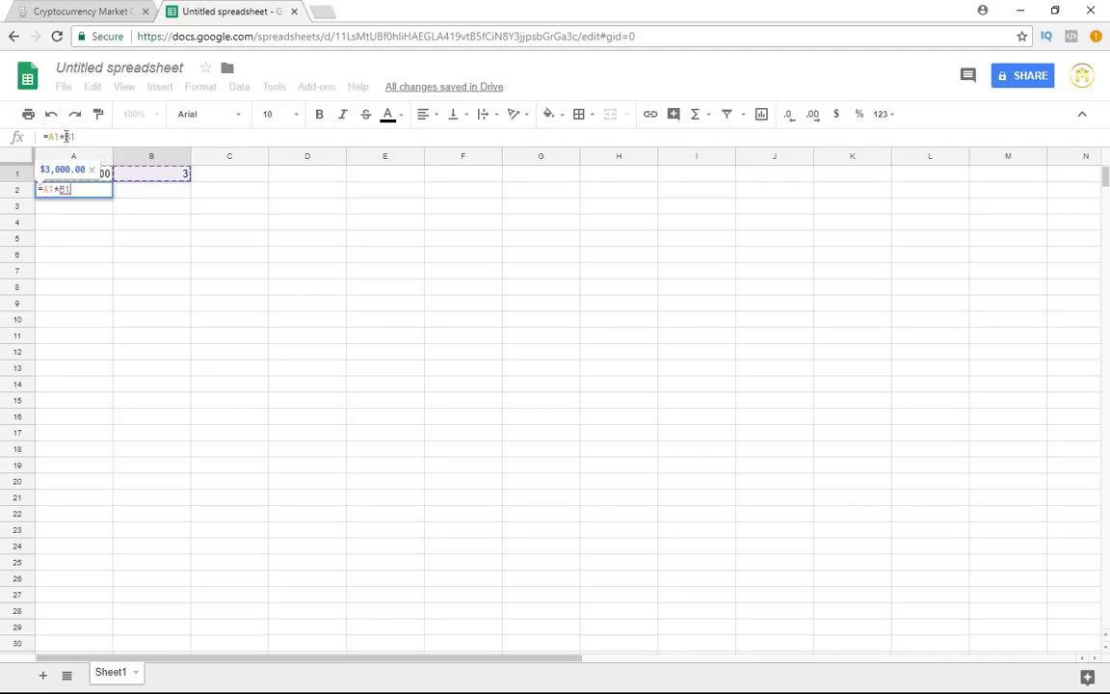
pyautogui.click(73, 140)
pyautogui.click(61, 136)
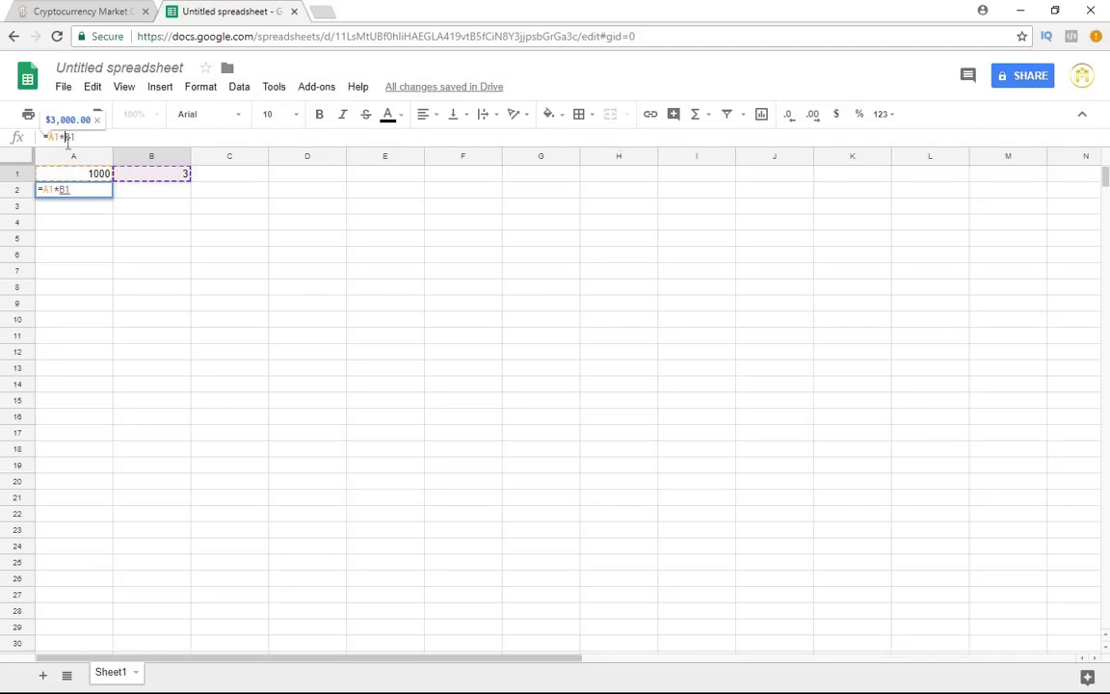
pyautogui.write('$')
pyautogui.press('Right')
pyautogui.write('$')
pyautogui.click(179, 222)
# Fill the formula in A2 down column A through row 10
pyautogui.click(104, 192)
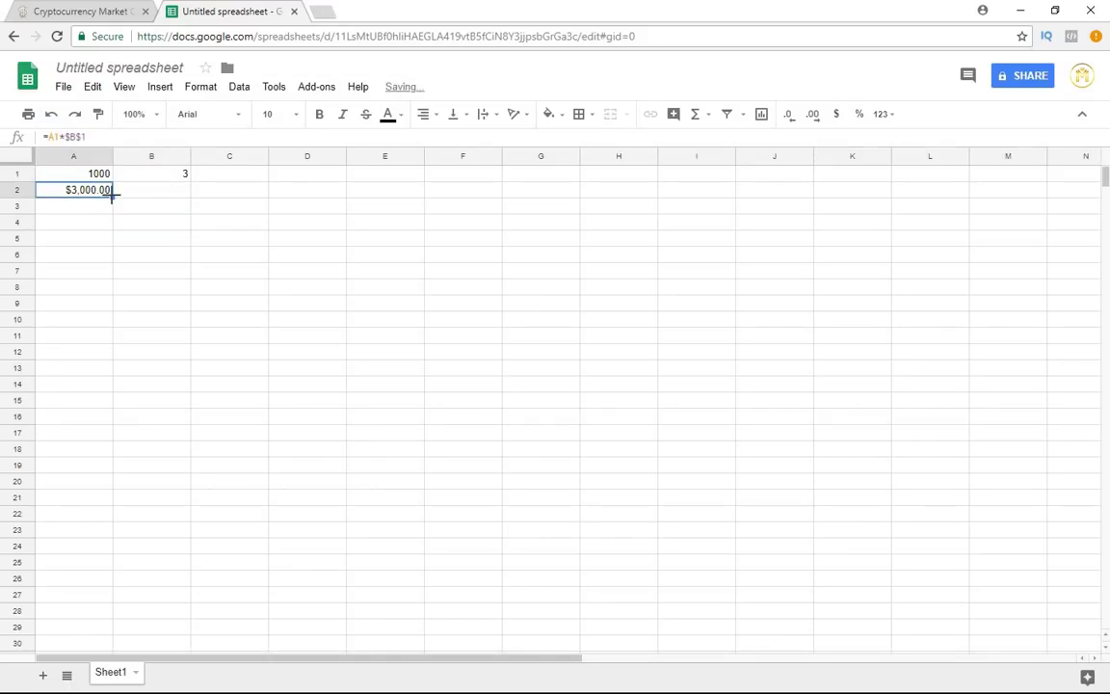
pyautogui.moveTo(112, 195); pyautogui.dragTo(111, 323)
pyautogui.click(149, 334)
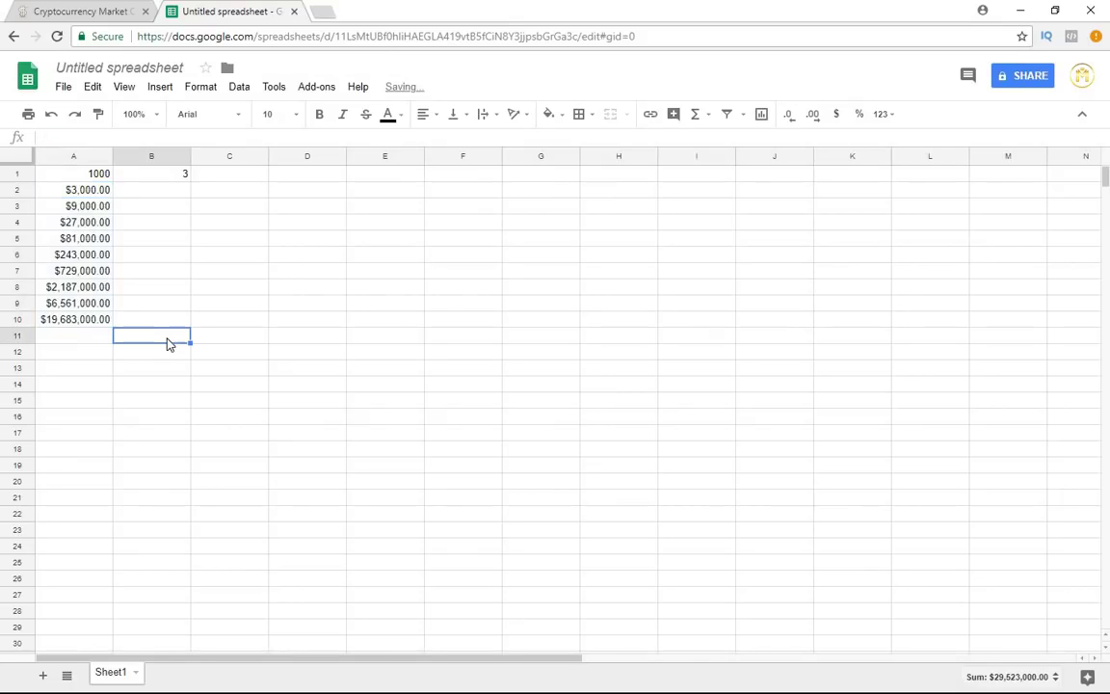
pyautogui.click(140, 323)
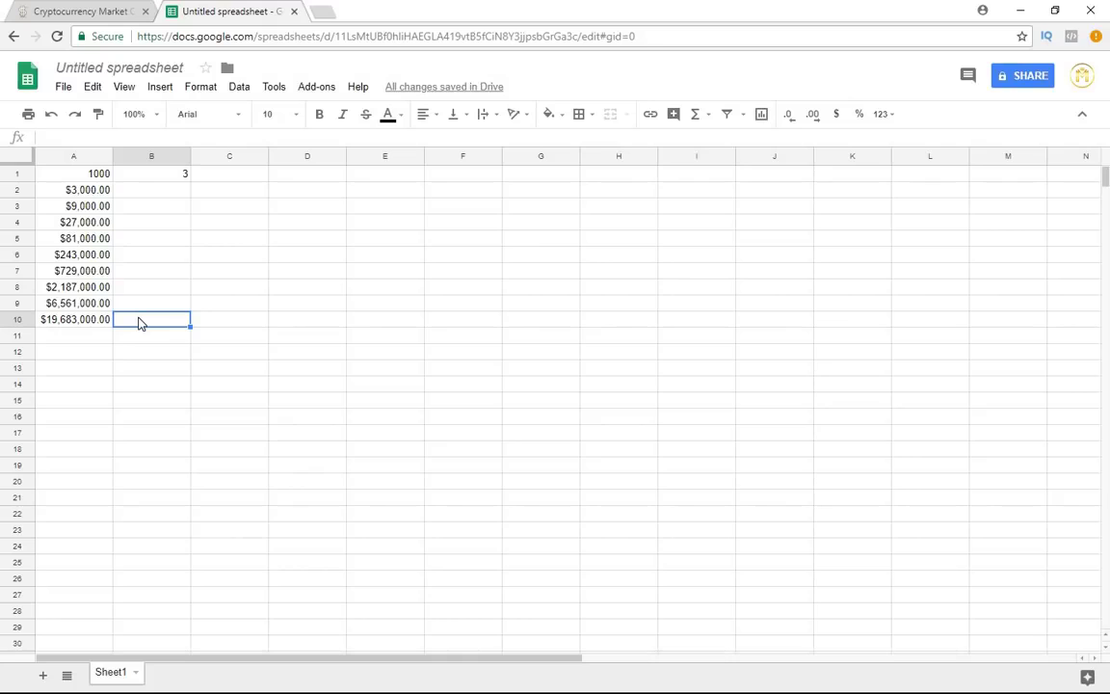
pyautogui.click(72, 325)
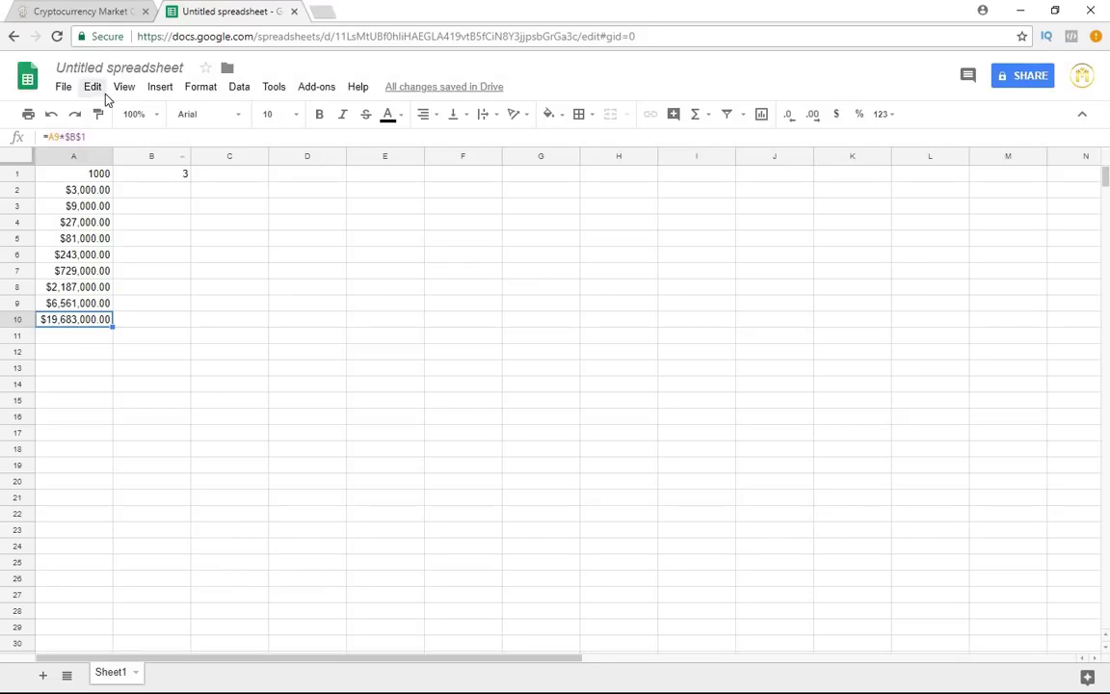
# Switch to the CoinMarketCap page with the cryptocurrency market capitalizations
pyautogui.hotkey('ctrl', 'Tab')
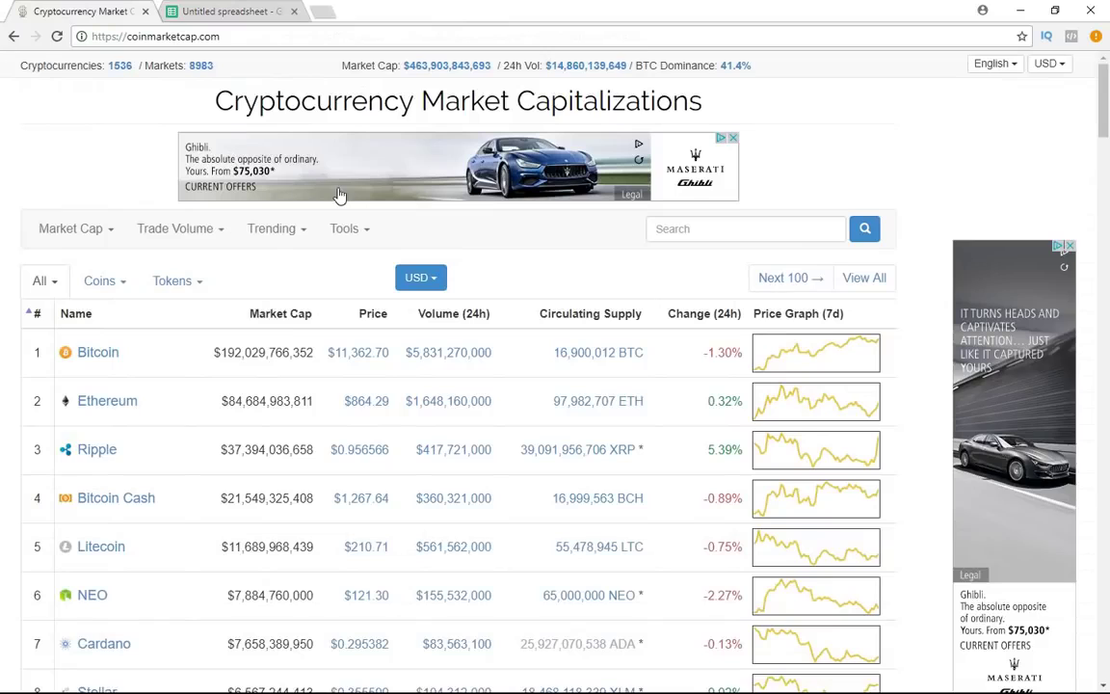